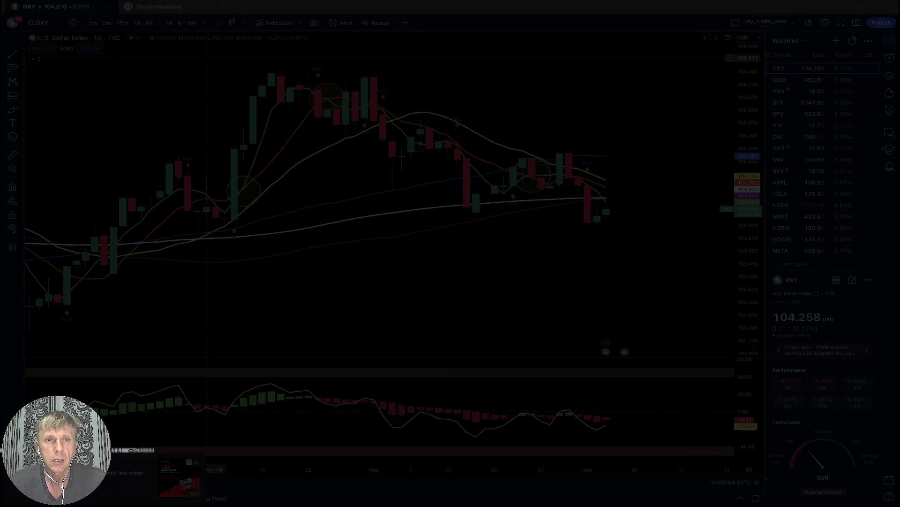
Switch from the DXY chart to the Stock Heatmap tab, grouped by sector.
{"action": "key", "text": "ctrl+Tab"}
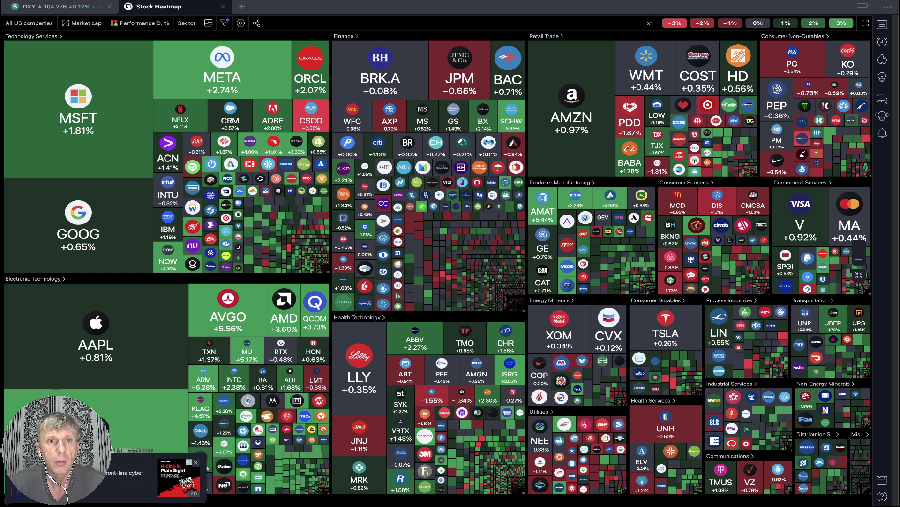
Close the Stock Heatmap tab to return to the U.S. Dollar Index daily chart.
{"action": "left_click", "coordinate": [223, 6]}
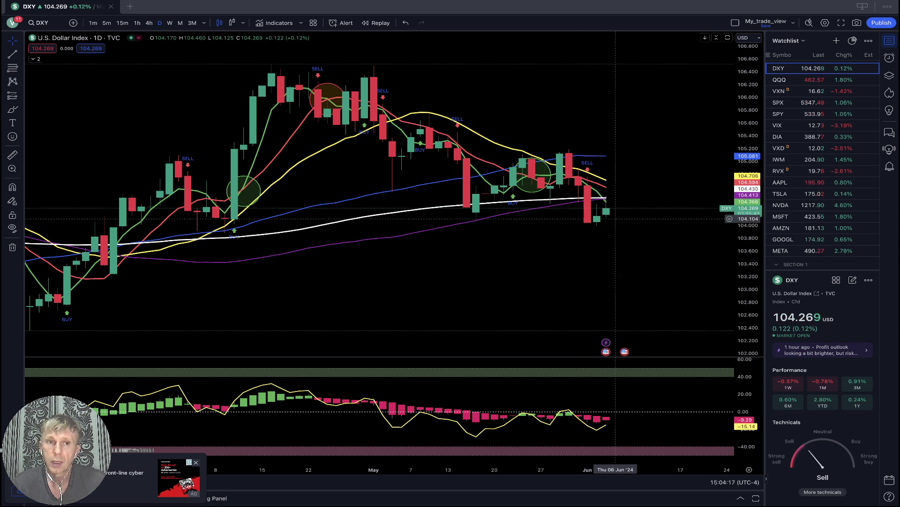
Draw a blue price trendline on DXY from the 16 May low to 07 Jun.
{"action": "left_click", "coordinate": [13, 54]}
{"action": "left_click", "coordinate": [477, 219]}
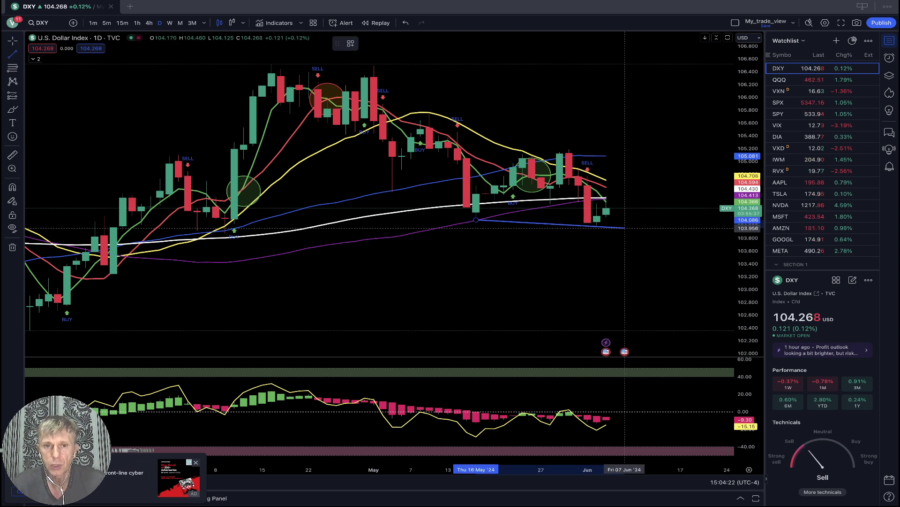
{"action": "left_click", "coordinate": [625, 225]}
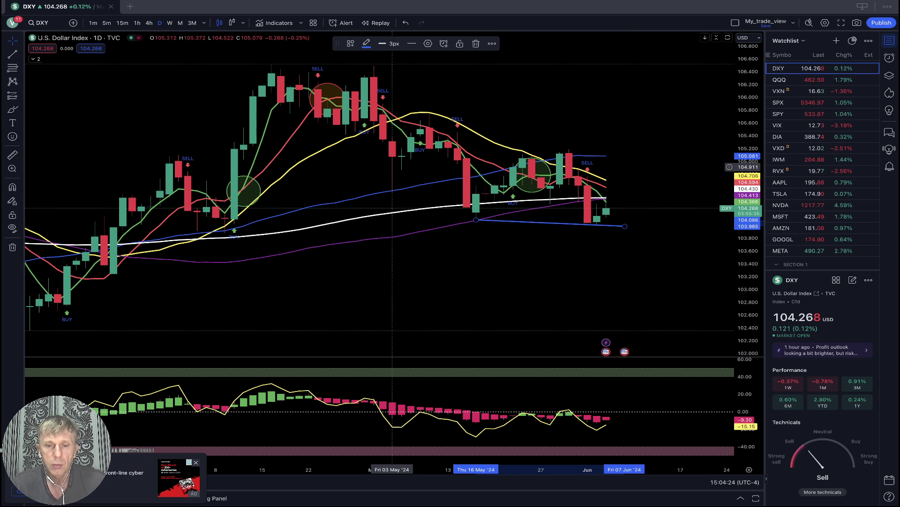
{"action": "key", "text": "Escape"}
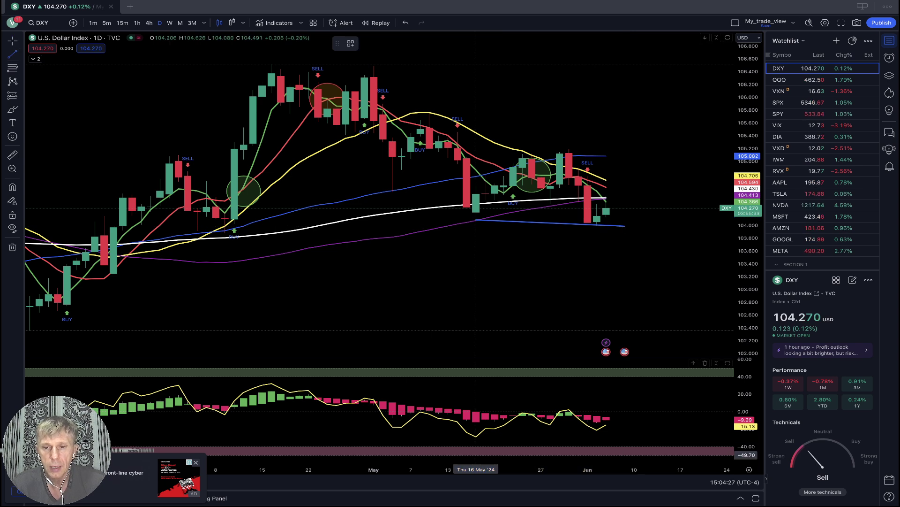
Draw a matching oscillator trendline from 16 May to 07 Jun, then load QQQ.
{"action": "left_click", "coordinate": [476, 437]}
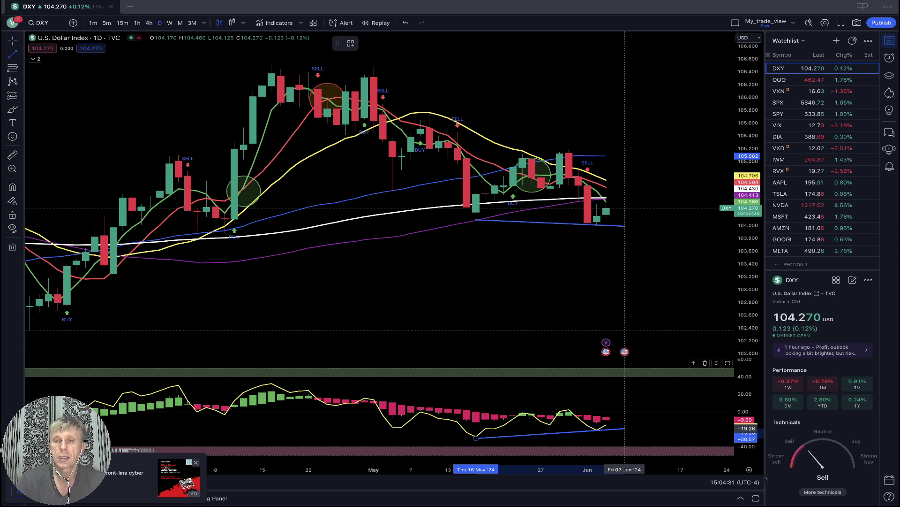
{"action": "left_click", "coordinate": [625, 428]}
{"action": "left_click", "coordinate": [643, 428]}
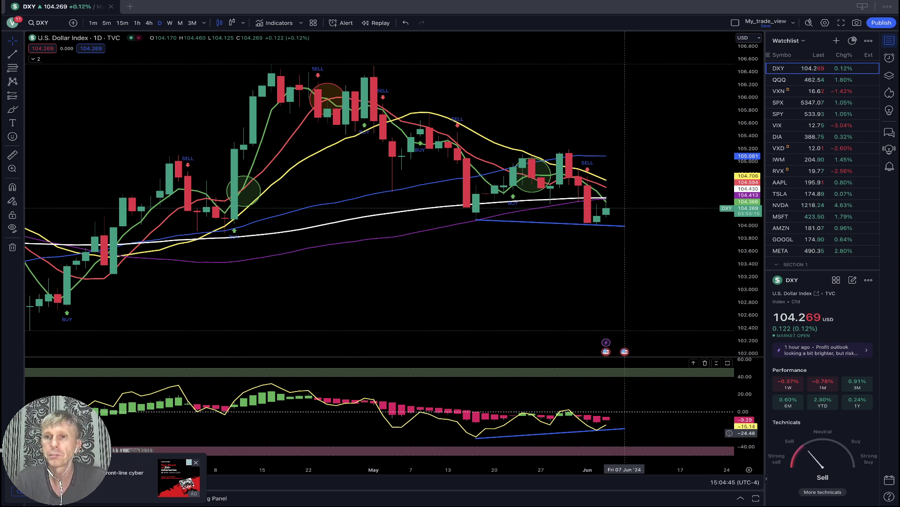
{"action": "left_click", "coordinate": [797, 79]}
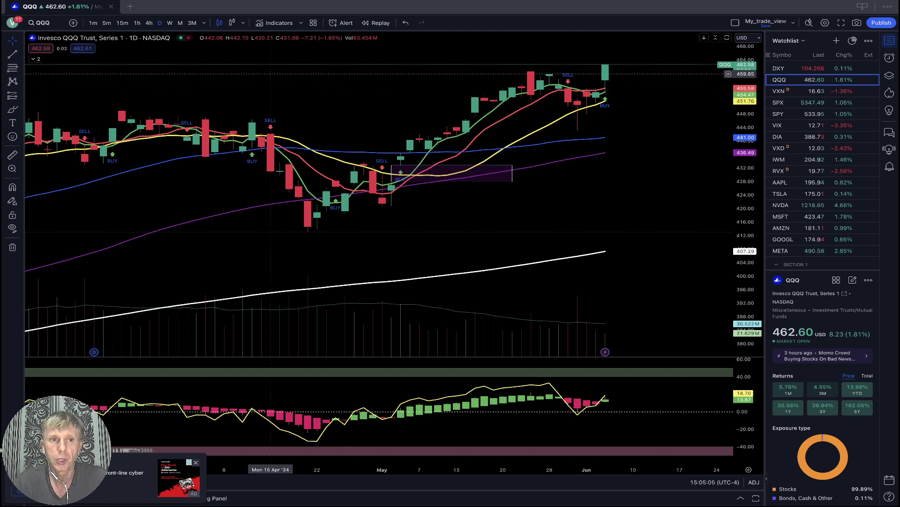
Draw a QQQ trendline across the highs from 22 May to 07 Jun near 463.
{"action": "left_click", "coordinate": [12, 54]}
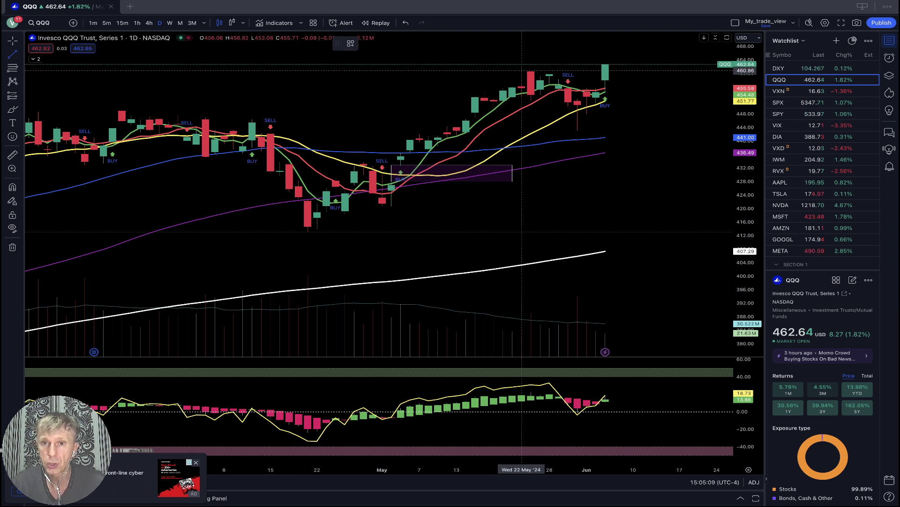
{"action": "left_click", "coordinate": [521, 71]}
{"action": "left_click", "coordinate": [624, 63]}
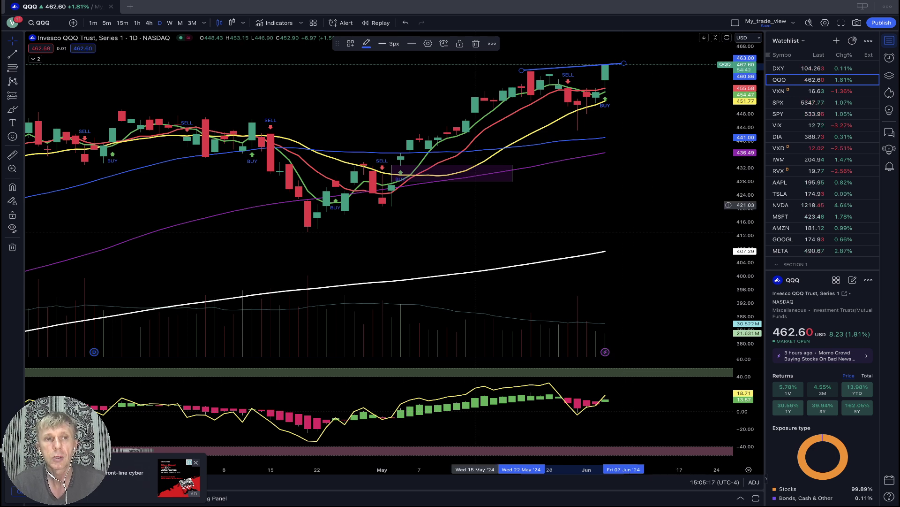
Draw an oscillator trendline from the 28 May peak to 10 Jun, then switch to 4h.
{"action": "left_click", "coordinate": [12, 54]}
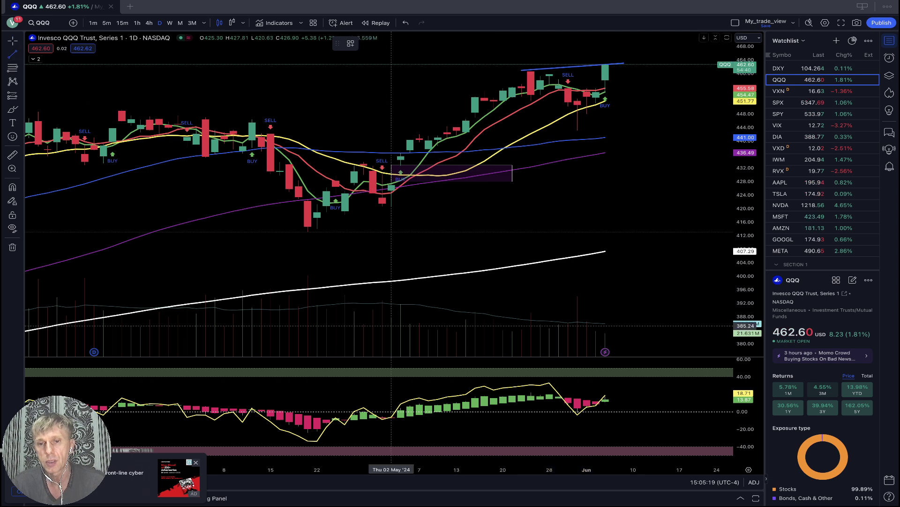
{"action": "left_click", "coordinate": [550, 381]}
{"action": "left_click", "coordinate": [633, 399]}
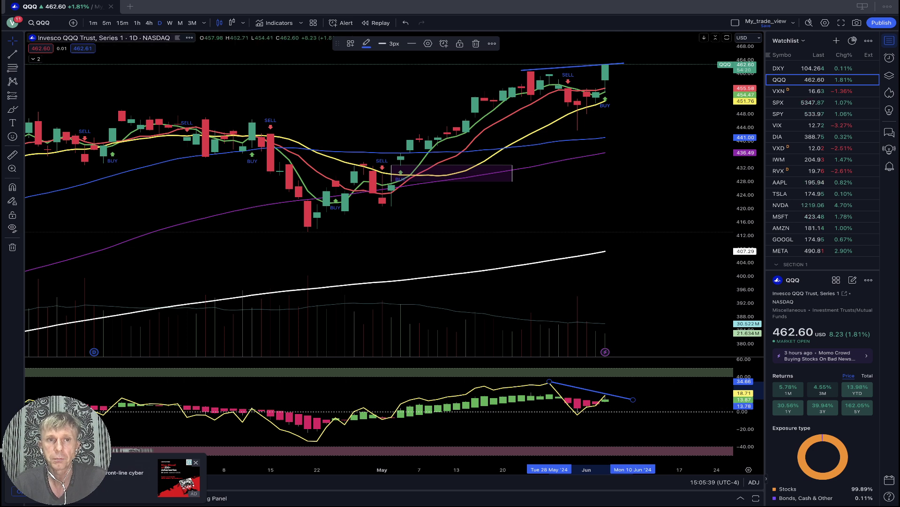
{"action": "left_click", "coordinate": [149, 23]}
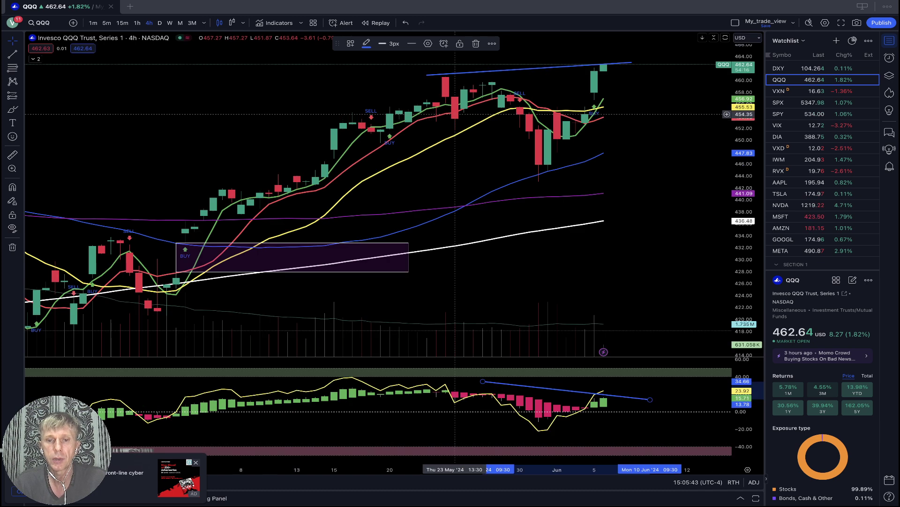
Move the oscillator trendline's start to the 15 May peak, nudge its right end up, then switch to 1h.
{"action": "left_click_drag", "start_coordinate": [483, 381], "coordinate": [343, 377]}
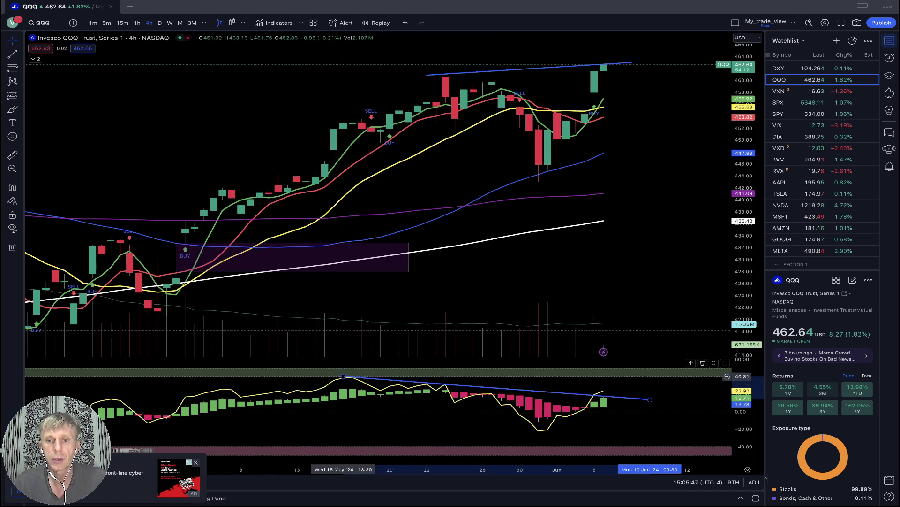
{"action": "left_click_drag", "start_coordinate": [650, 399], "coordinate": [632, 391]}
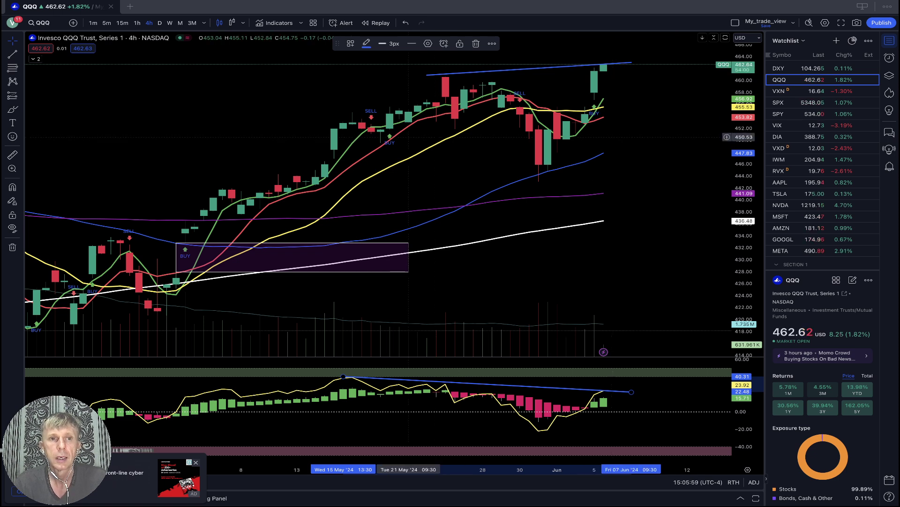
{"action": "left_click", "coordinate": [137, 22]}
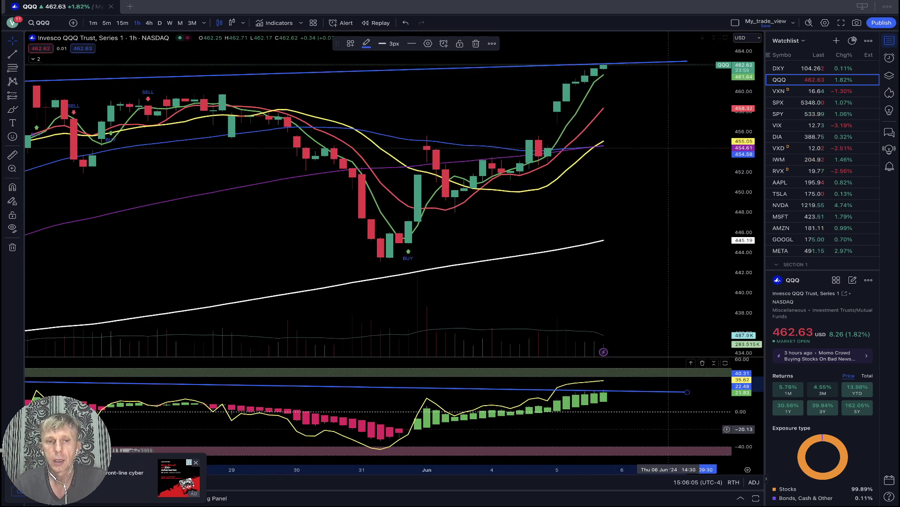
Scroll back on the 1-hour chart and raise the oscillator trendline's left end.
{"action": "scroll", "coordinate": [417, 148], "scroll_direction": "left", "scroll_amount": 10}
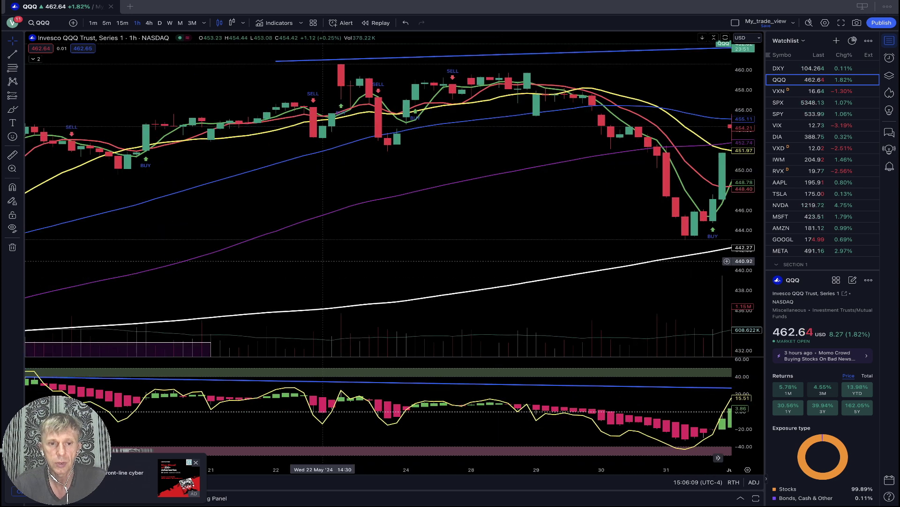
{"action": "scroll", "coordinate": [324, 357], "scroll_direction": "left", "scroll_amount": 7}
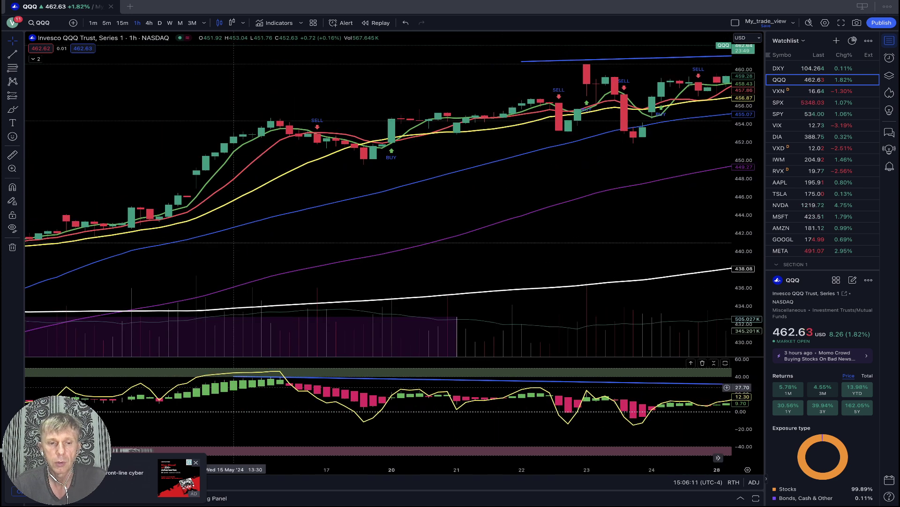
{"action": "left_click_drag", "start_coordinate": [234, 375], "coordinate": [234, 369]}
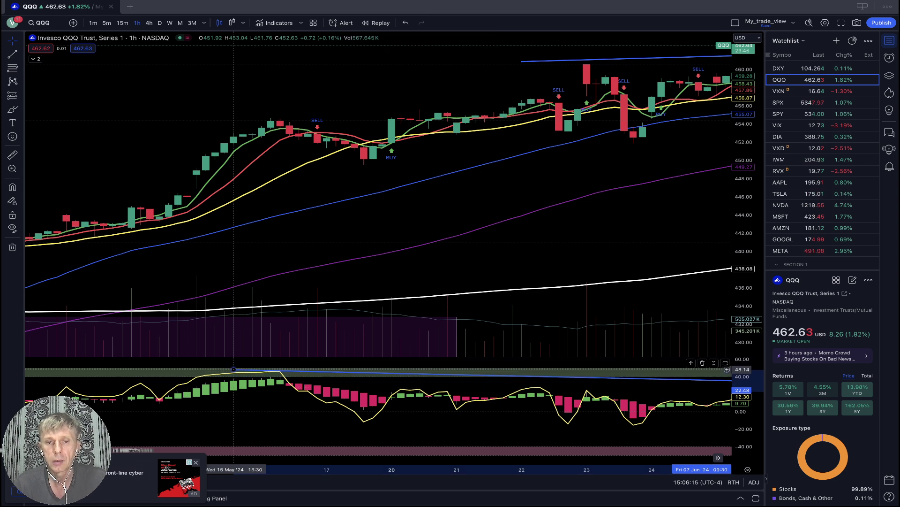
Raise the oscillator trendline's right end so it sits nearly flat, then load the VXN chart.
{"action": "scroll", "coordinate": [358, 286], "scroll_direction": "right", "scroll_amount": 2}
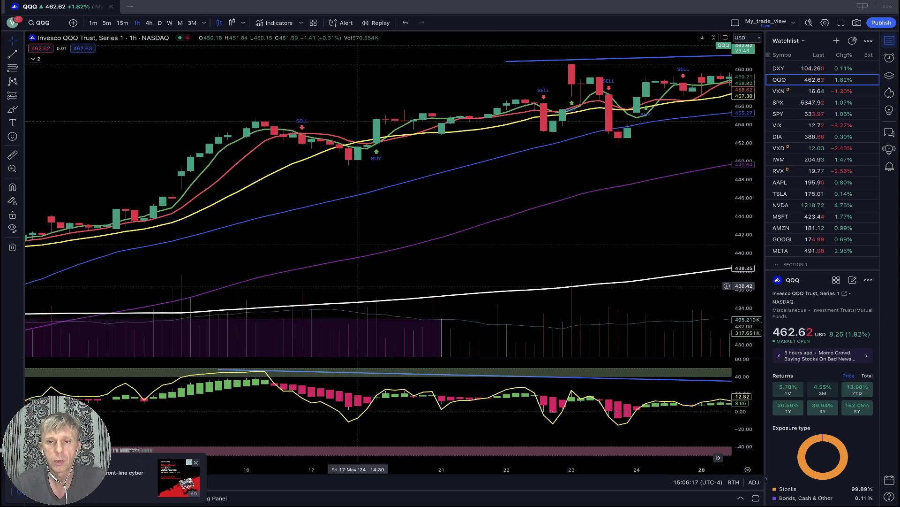
{"action": "scroll", "coordinate": [422, 272], "scroll_direction": "right", "scroll_amount": 5}
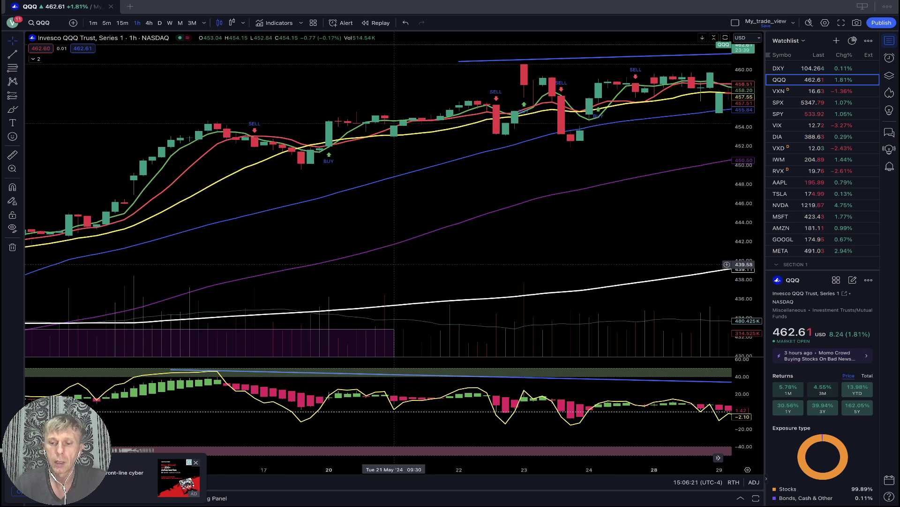
{"action": "scroll", "coordinate": [263, 246], "scroll_direction": "right", "scroll_amount": 12}
{"action": "scroll", "coordinate": [265, 244], "scroll_direction": "right", "scroll_amount": 10}
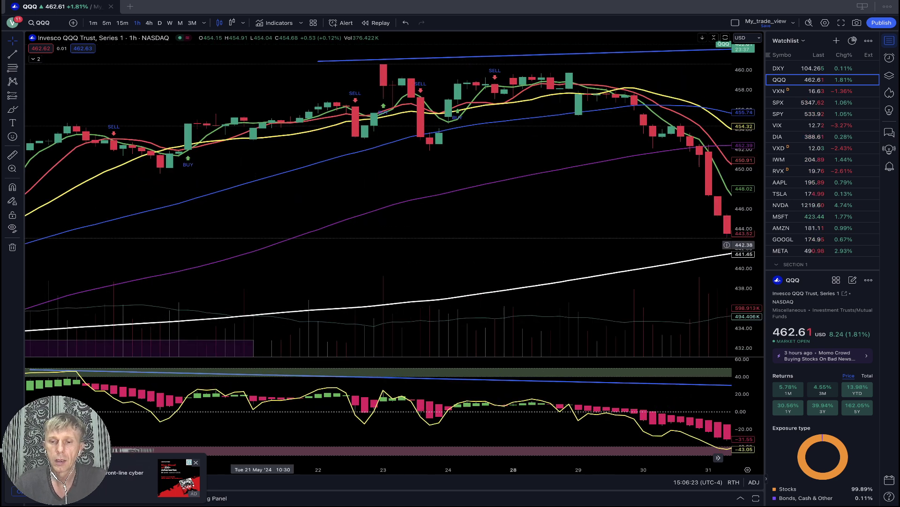
{"action": "scroll", "coordinate": [263, 245], "scroll_direction": "right", "scroll_amount": 16}
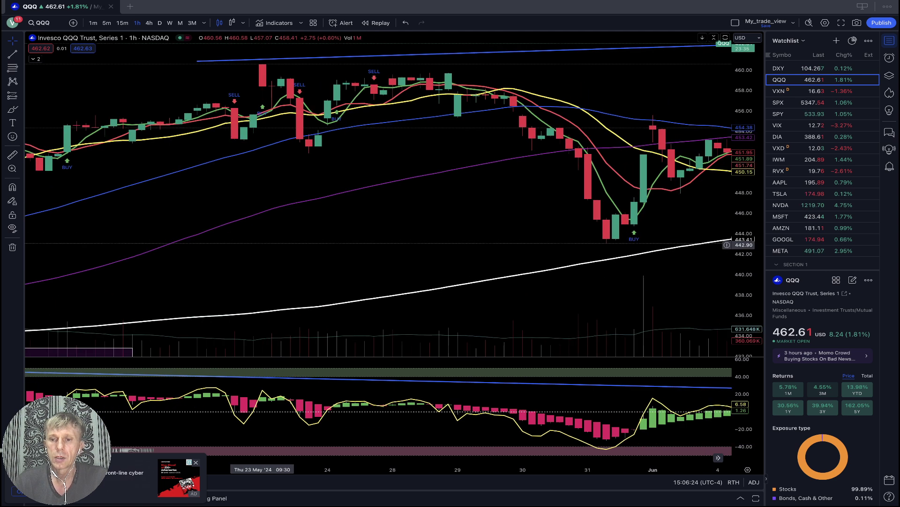
{"action": "scroll", "coordinate": [262, 244], "scroll_direction": "right", "scroll_amount": 8}
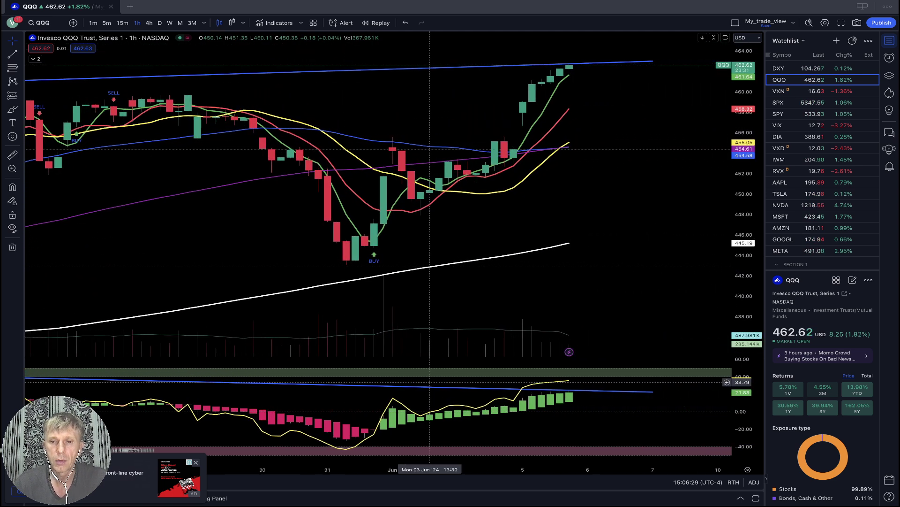
{"action": "left_click_drag", "start_coordinate": [653, 392], "coordinate": [652, 379]}
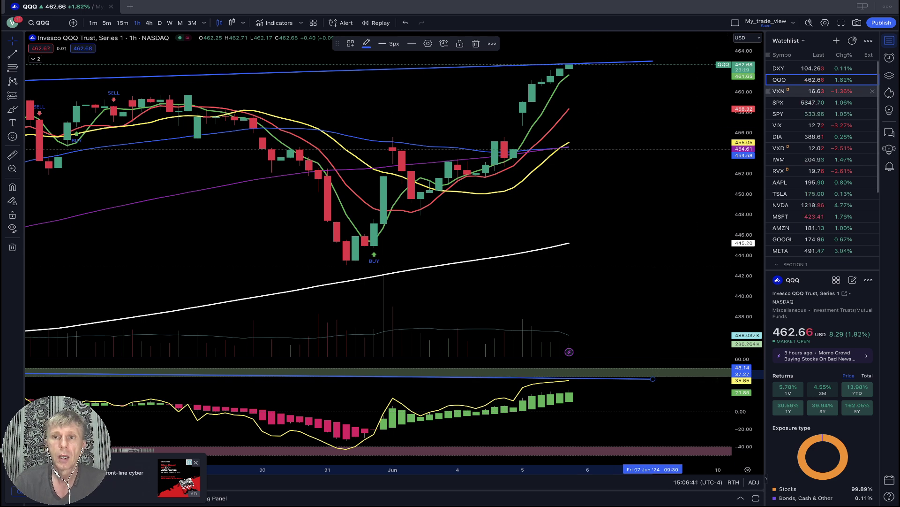
{"action": "left_click", "coordinate": [793, 91]}
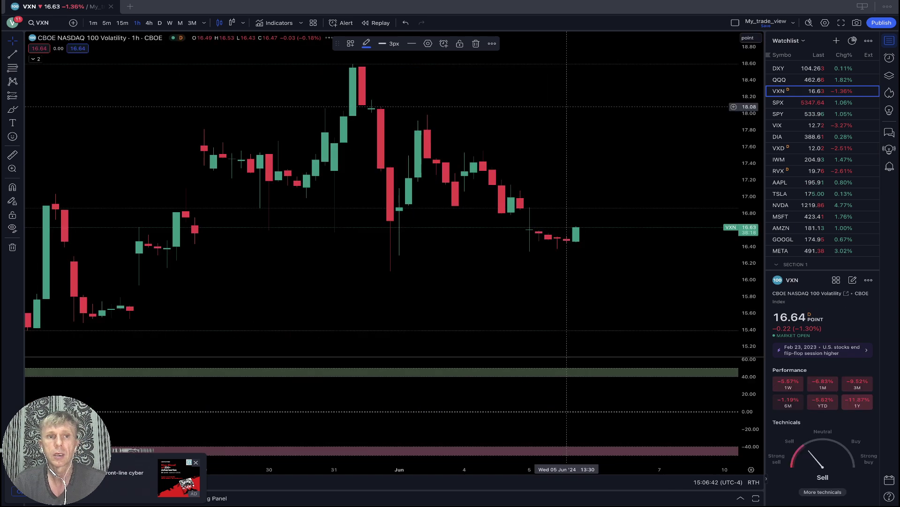
View VXN on the daily timeframe, then load the S&P 500 Index chart.
{"action": "left_click", "coordinate": [160, 22]}
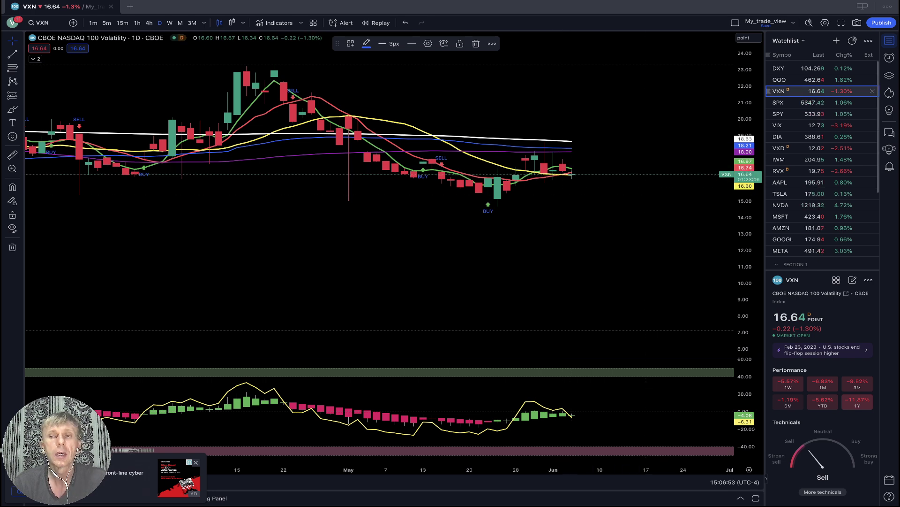
{"action": "left_click", "coordinate": [798, 102]}
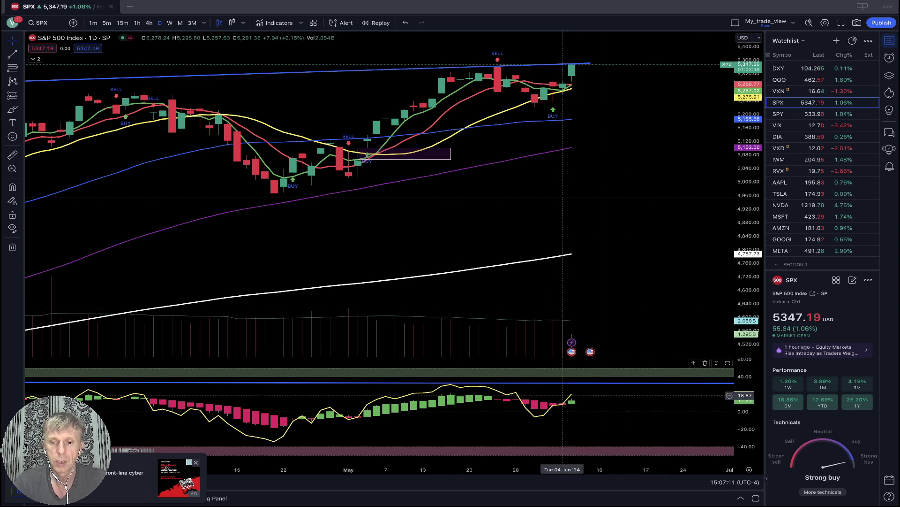
Replace SPX's old oscillator trendline with a new one from 16 May to 06 Jun.
{"action": "left_click", "coordinate": [516, 382]}
{"action": "key", "text": "Delete"}
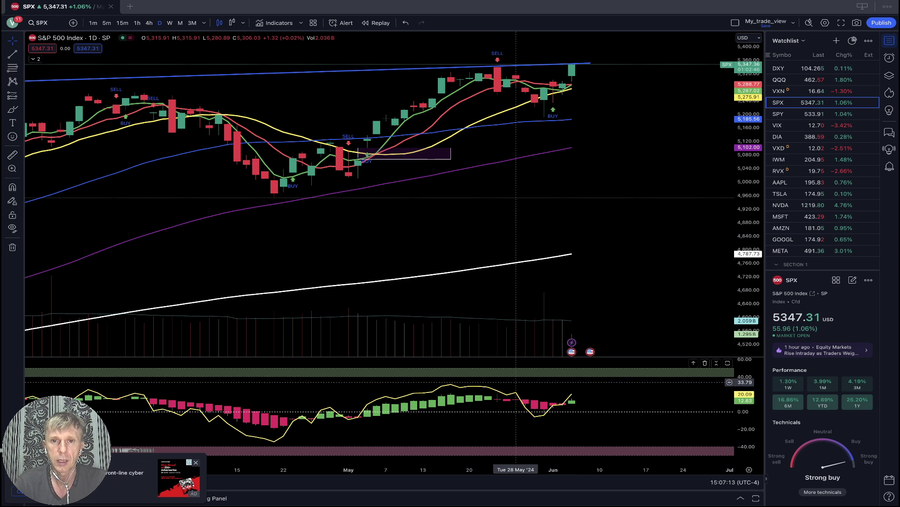
{"action": "left_click", "coordinate": [591, 63]}
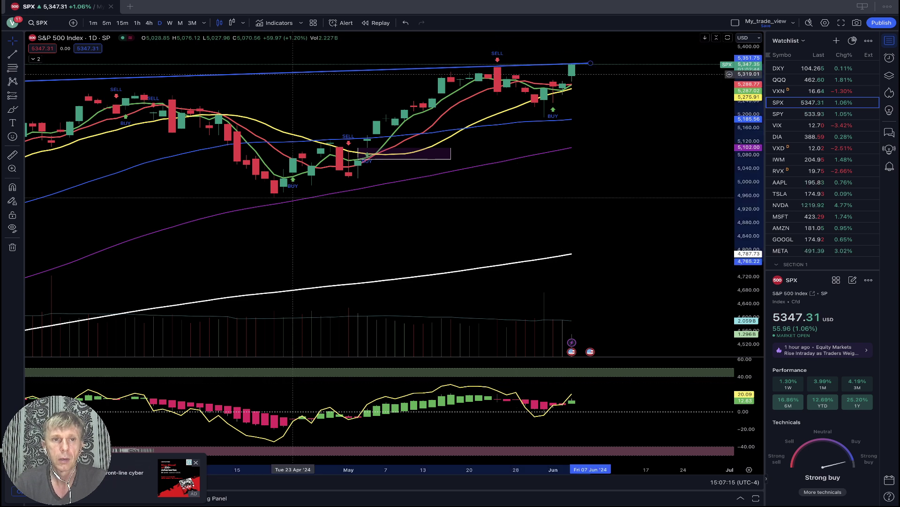
{"action": "key", "text": "alt+t"}
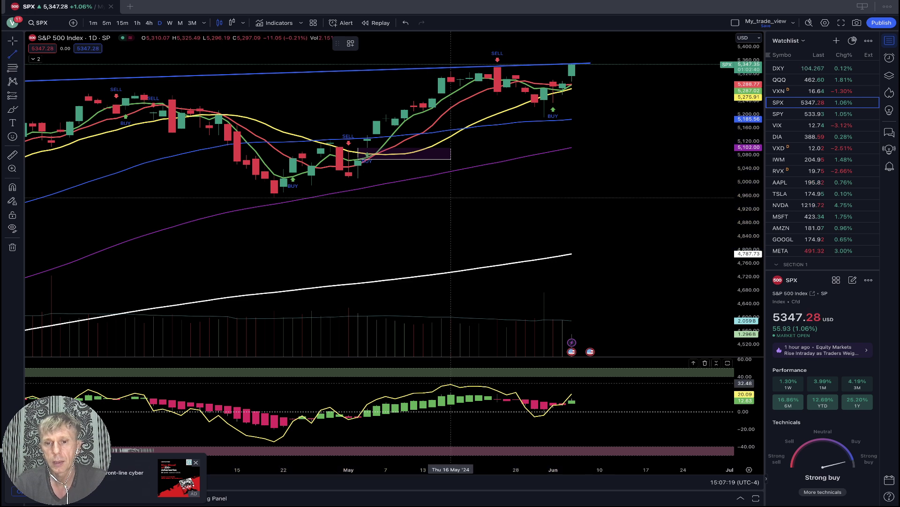
{"action": "left_click", "coordinate": [451, 383]}
{"action": "left_click", "coordinate": [581, 392]}
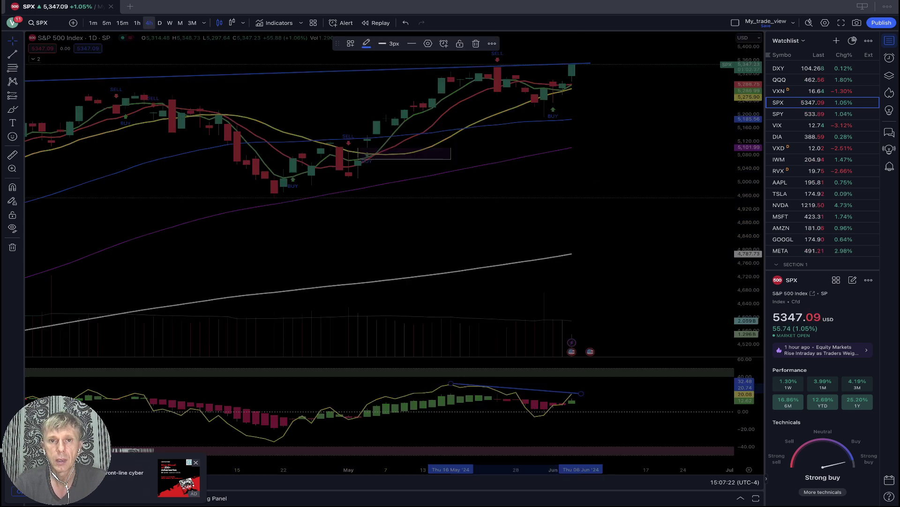
Raise the trendline onto the oscillator peaks on 4h, flatten it on 1h, then load VIX.
{"action": "left_click", "coordinate": [149, 22]}
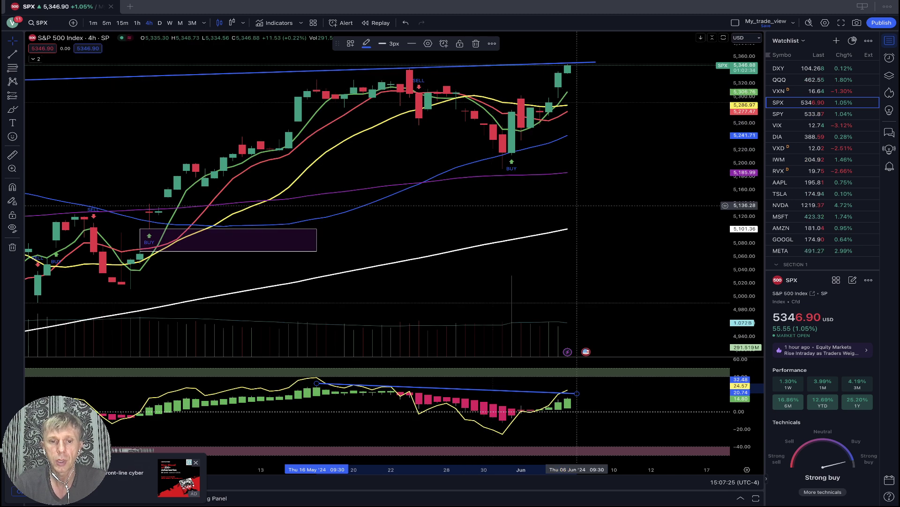
{"action": "left_click_drag", "start_coordinate": [316, 384], "coordinate": [317, 375]}
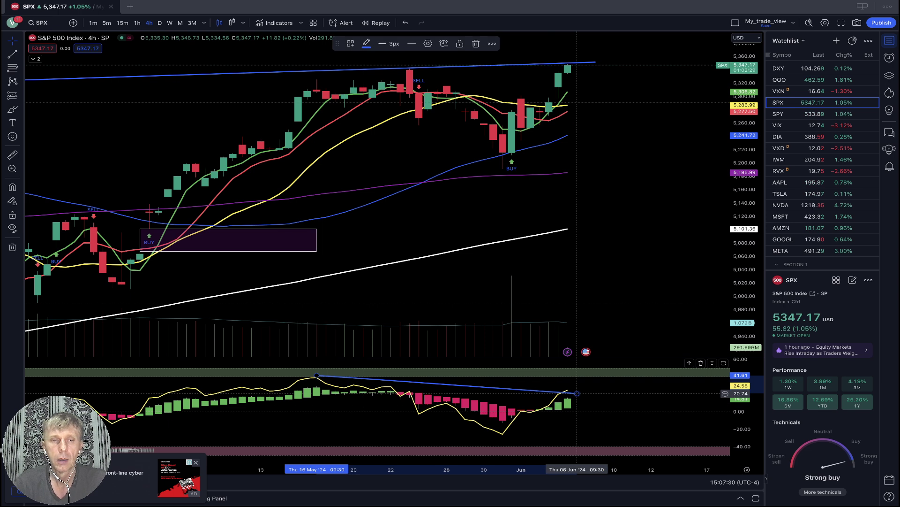
{"action": "left_click_drag", "start_coordinate": [577, 393], "coordinate": [577, 387]}
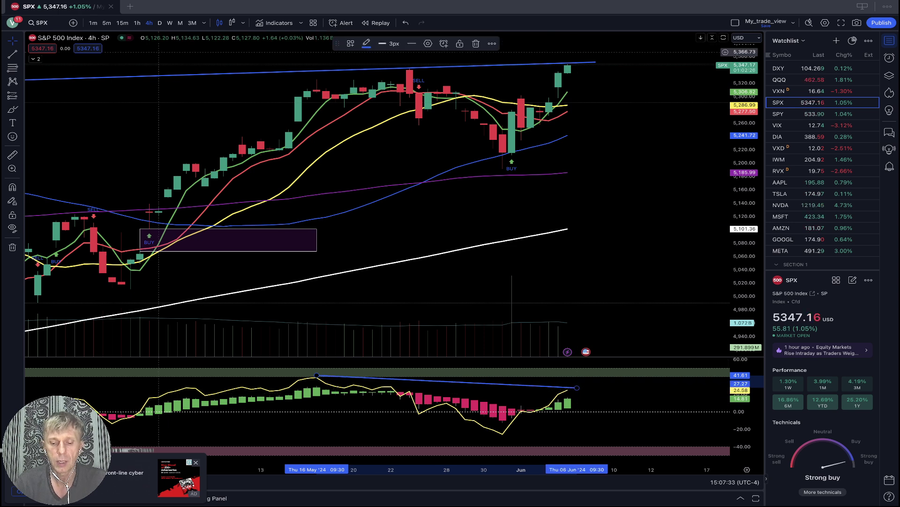
{"action": "left_click", "coordinate": [137, 22]}
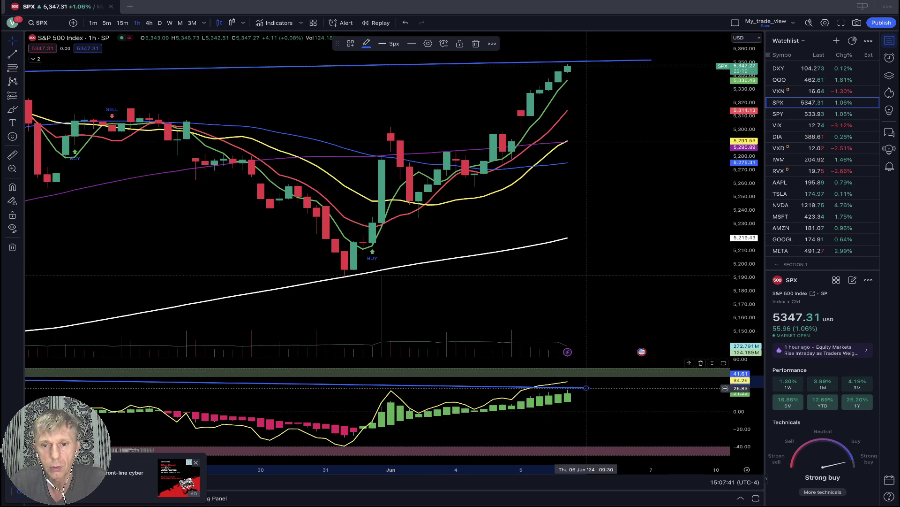
{"action": "left_click_drag", "start_coordinate": [586, 386], "coordinate": [586, 383]}
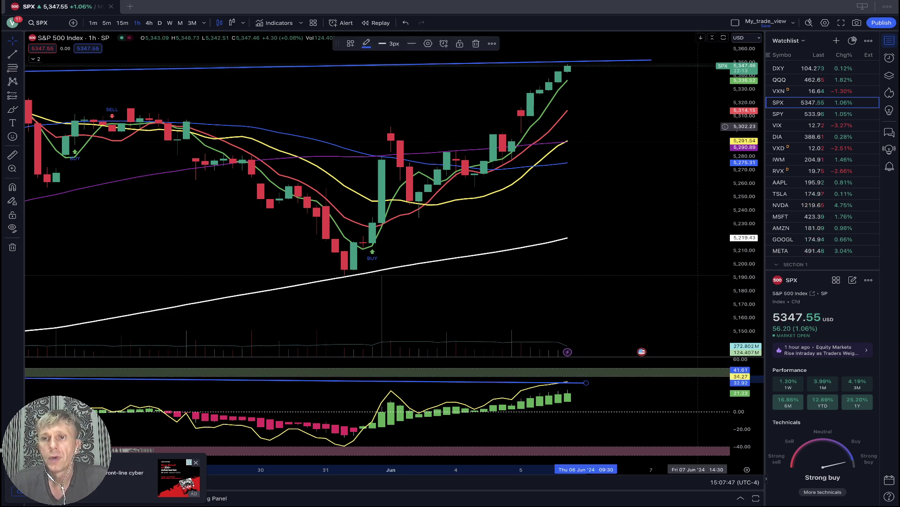
{"action": "left_click", "coordinate": [779, 125]}
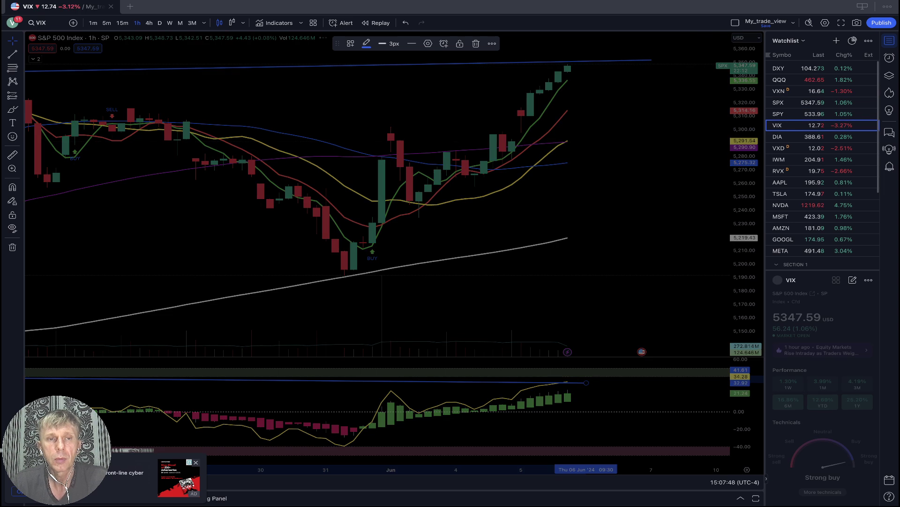
View VIX on the daily timeframe, then load the DIA daily chart.
{"action": "left_click", "coordinate": [160, 22]}
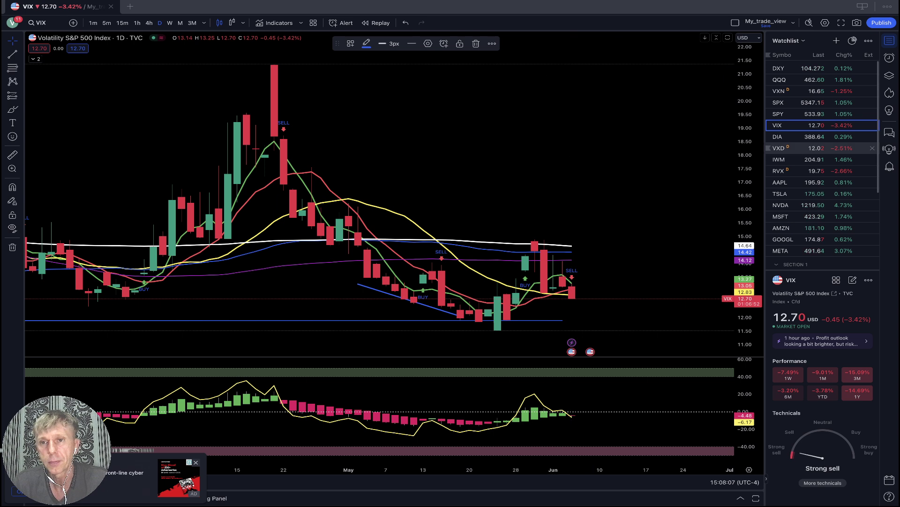
{"action": "left_click", "coordinate": [798, 136]}
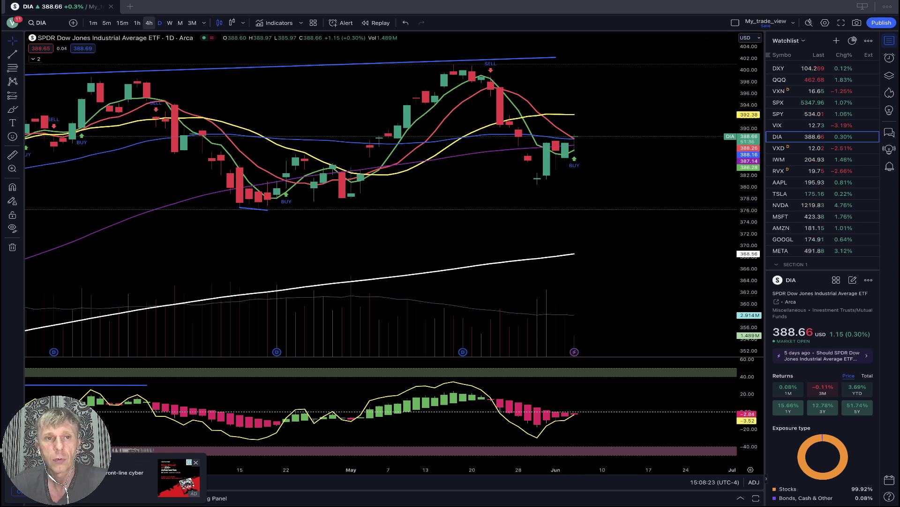
Review DIA on the 4-hour and 1-hour timeframes, then load the IWM chart.
{"action": "left_click", "coordinate": [148, 22]}
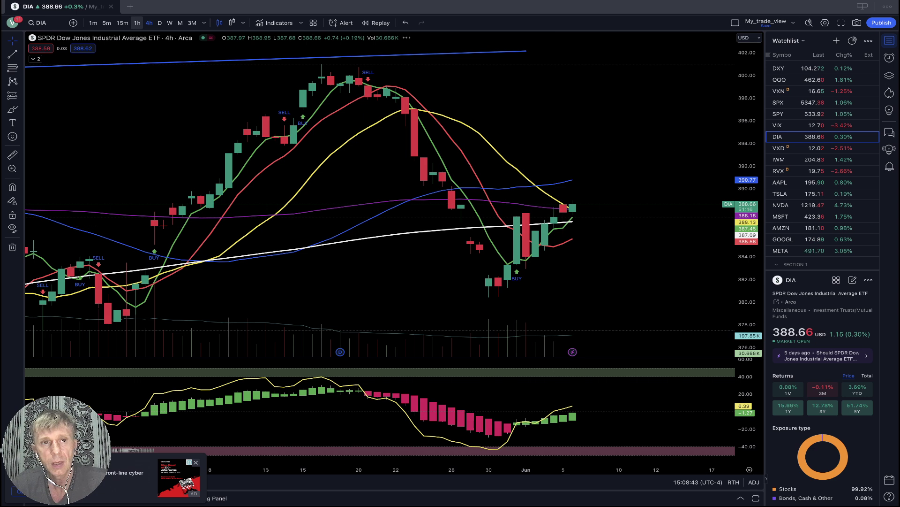
{"action": "left_click", "coordinate": [137, 23]}
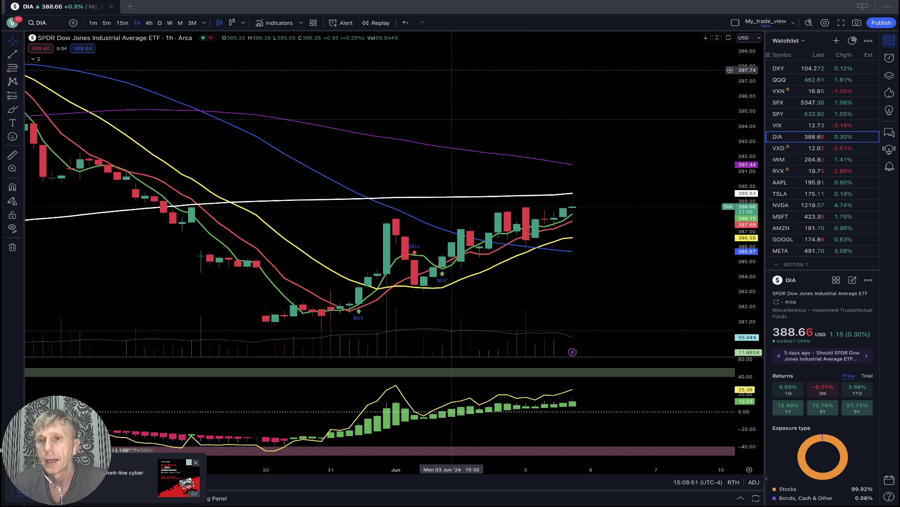
{"action": "left_click", "coordinate": [793, 160]}
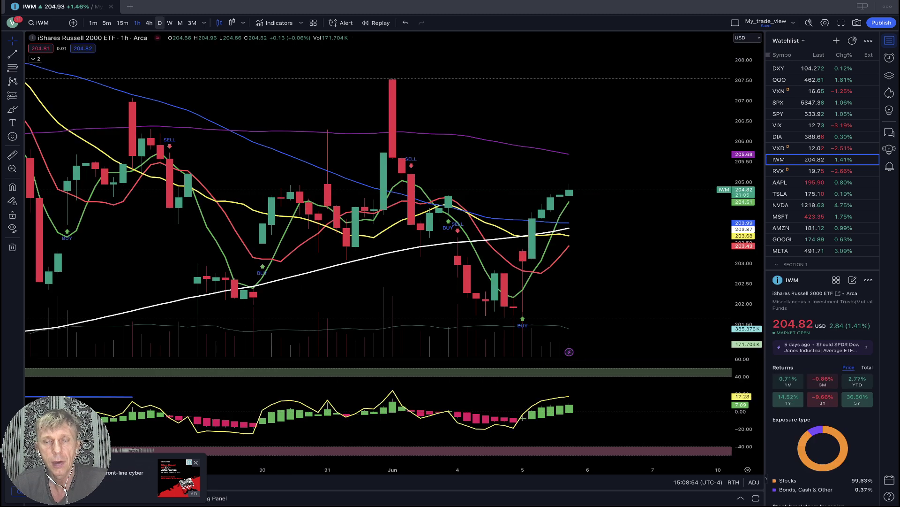
Review IWM on the daily, 4-hour and 1-hour timeframes, then load the RVX chart.
{"action": "left_click", "coordinate": [159, 22]}
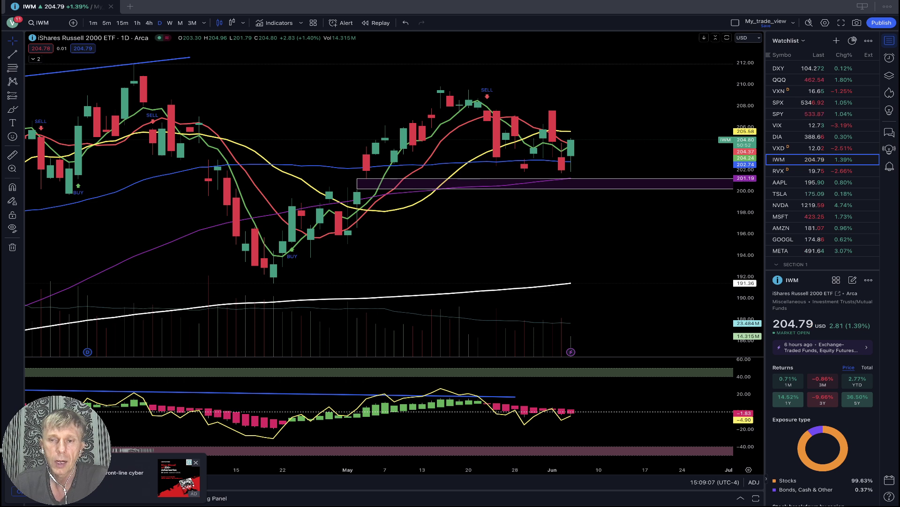
{"action": "left_click", "coordinate": [149, 23]}
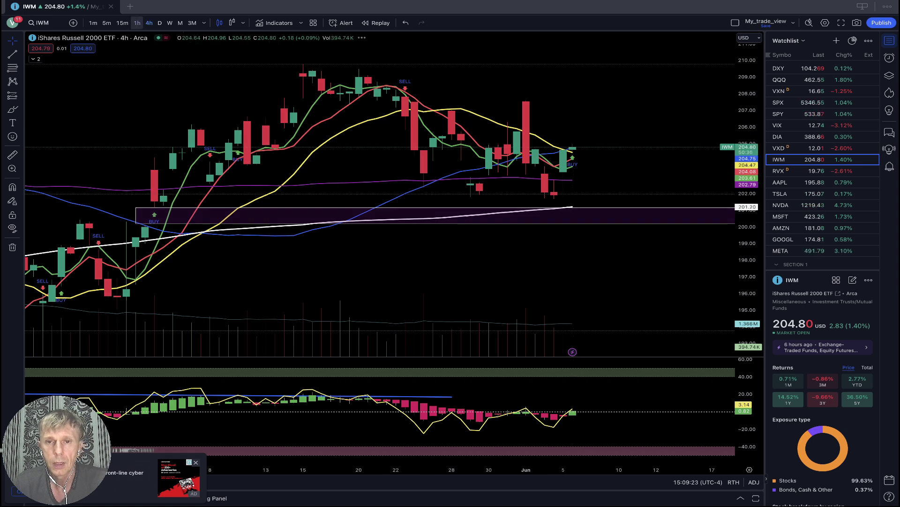
{"action": "left_click", "coordinate": [137, 23]}
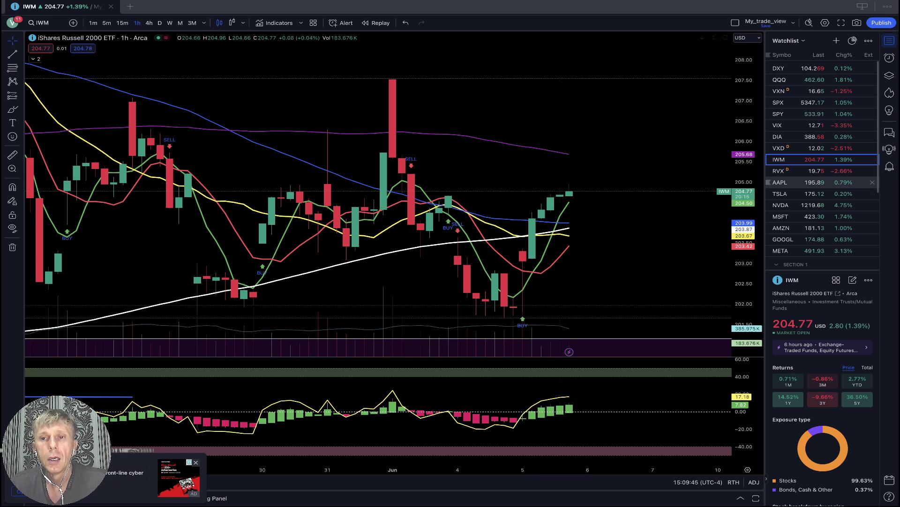
{"action": "left_click", "coordinate": [797, 171]}
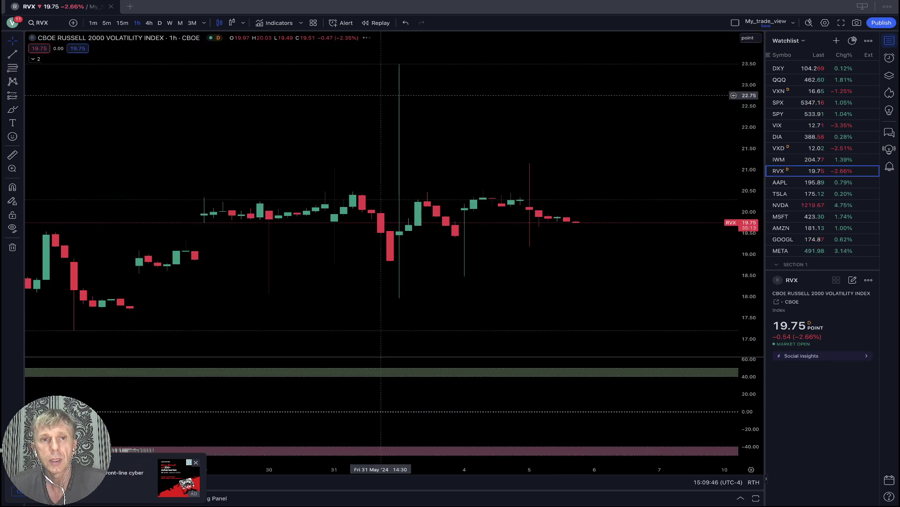
Check RVX on the daily timeframe, then switch the chart to AAPL.
{"action": "left_click", "coordinate": [159, 22]}
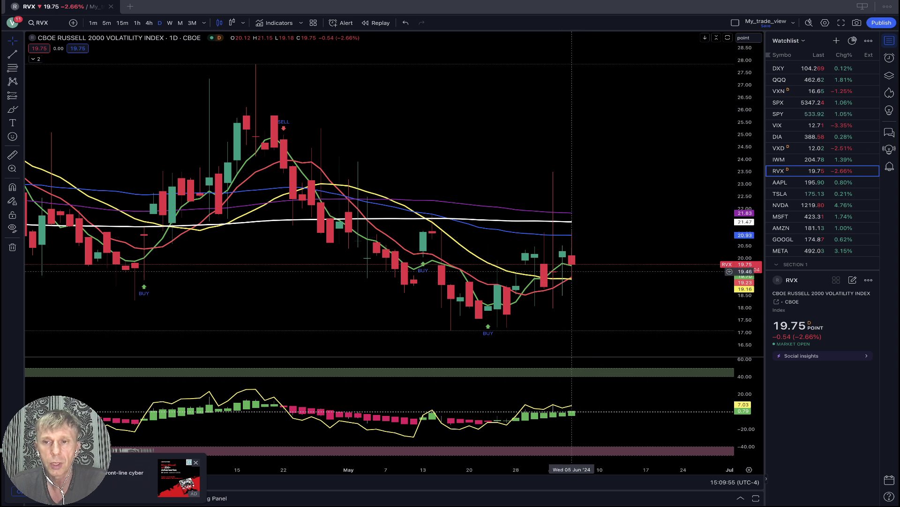
{"action": "left_click", "coordinate": [798, 182]}
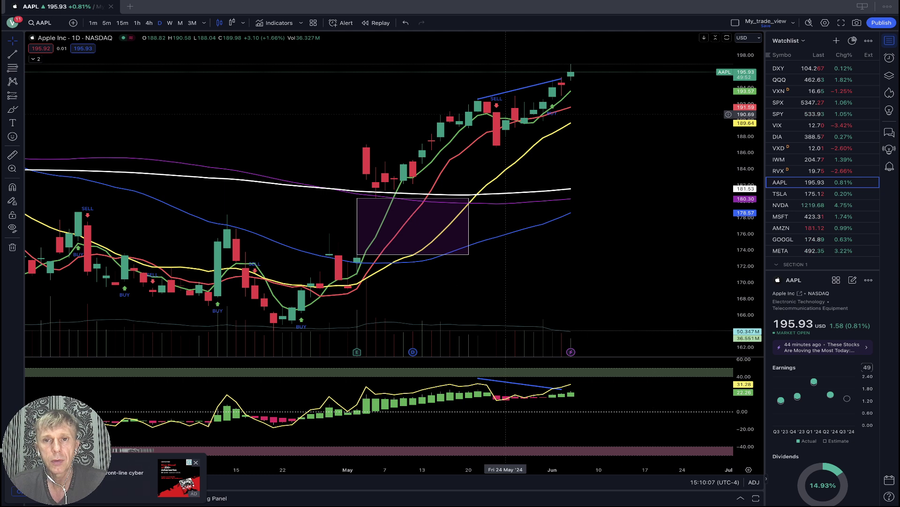
Extend Apple's price trendline to 5 Jun and level its oscillator trendline from 20 May to 6 Jun.
{"action": "left_click_drag", "start_coordinate": [561, 78], "coordinate": [580, 61]}
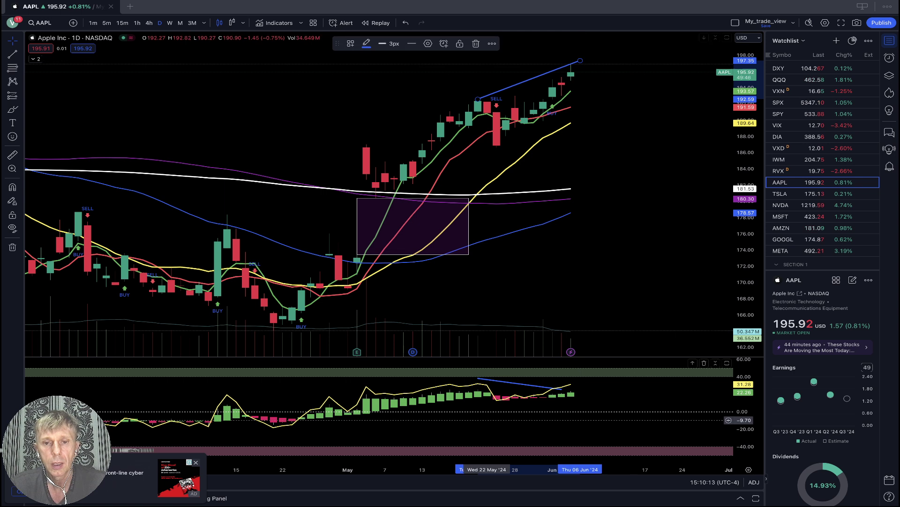
{"action": "left_click_drag", "start_coordinate": [478, 379], "coordinate": [469, 383]}
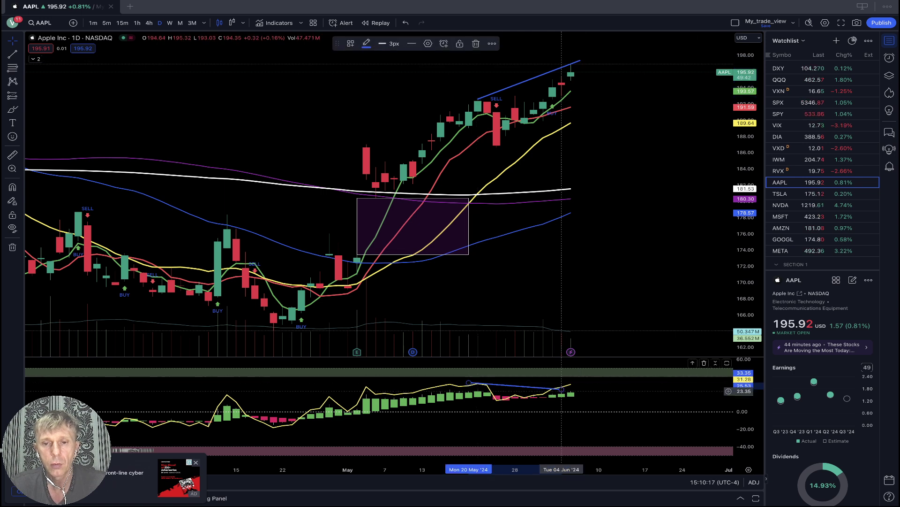
{"action": "left_click_drag", "start_coordinate": [561, 389], "coordinate": [581, 384]}
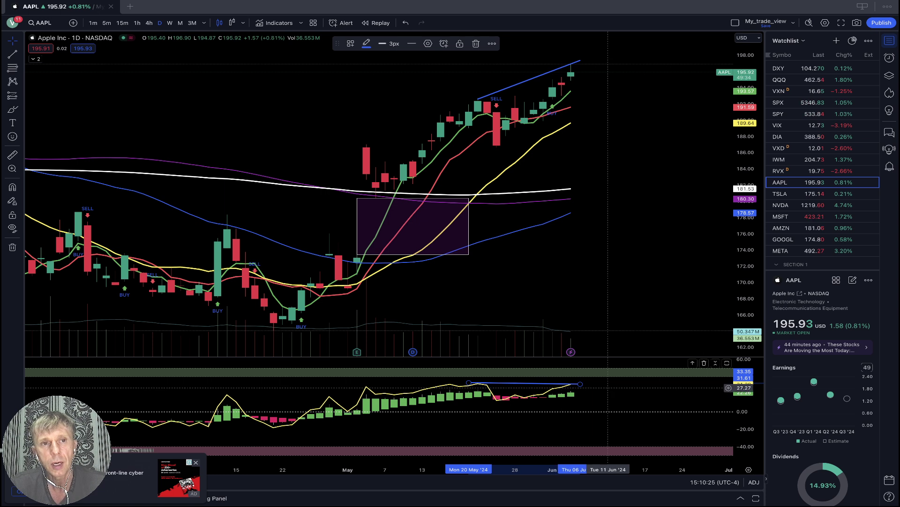
Fine-tune both ends of the oscillator trendline on 4-hour, check 1-hour, then load TSLA.
{"action": "left_click", "coordinate": [148, 22]}
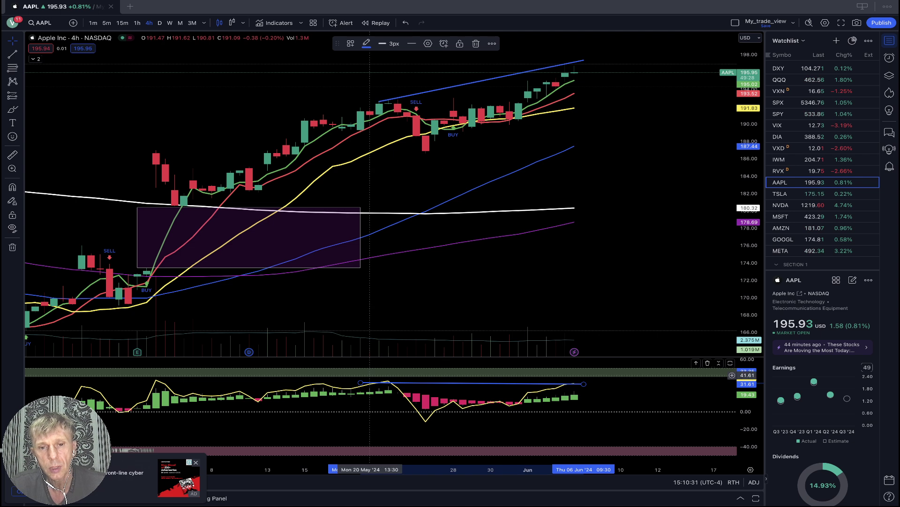
{"action": "left_click_drag", "start_coordinate": [360, 382], "coordinate": [360, 379]}
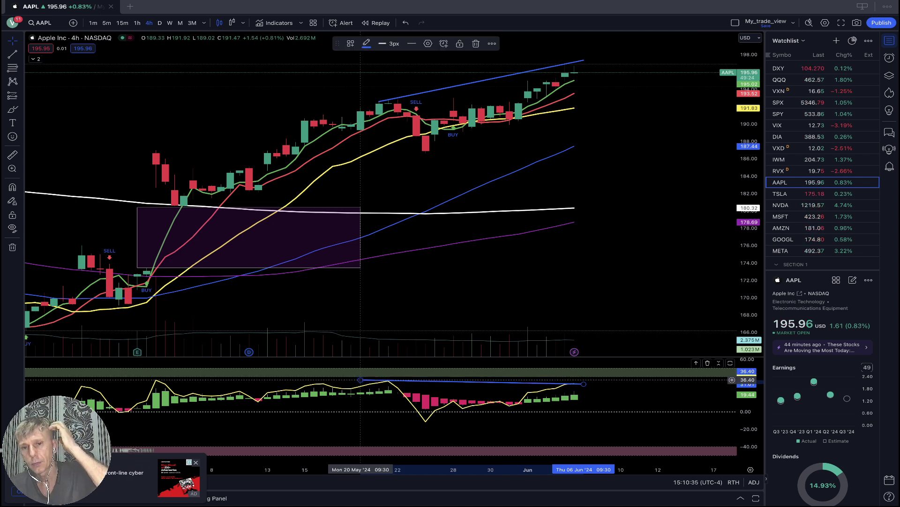
{"action": "left_click_drag", "start_coordinate": [584, 383], "coordinate": [584, 383]}
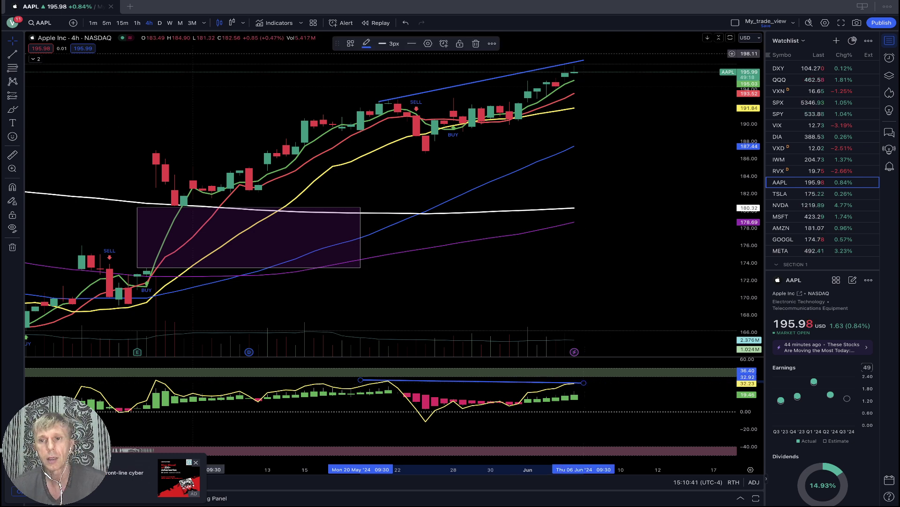
{"action": "left_click", "coordinate": [137, 23]}
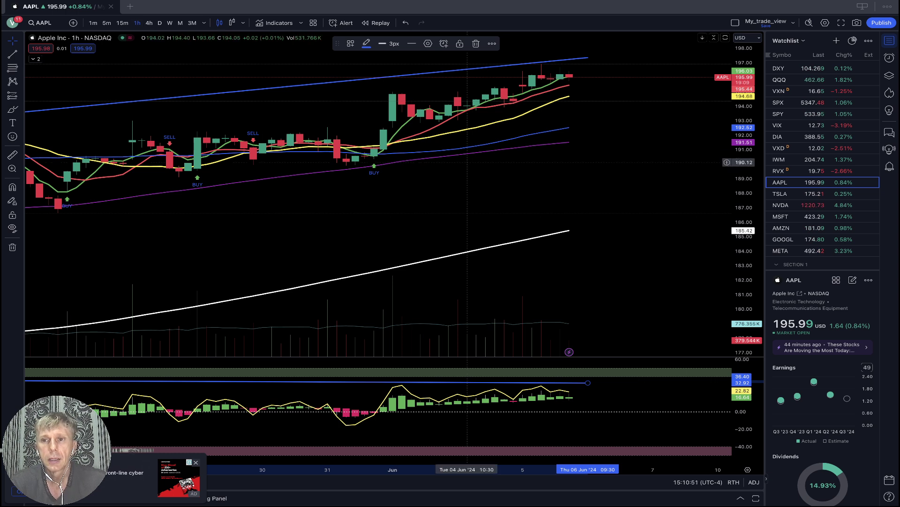
{"action": "left_click", "coordinate": [787, 193]}
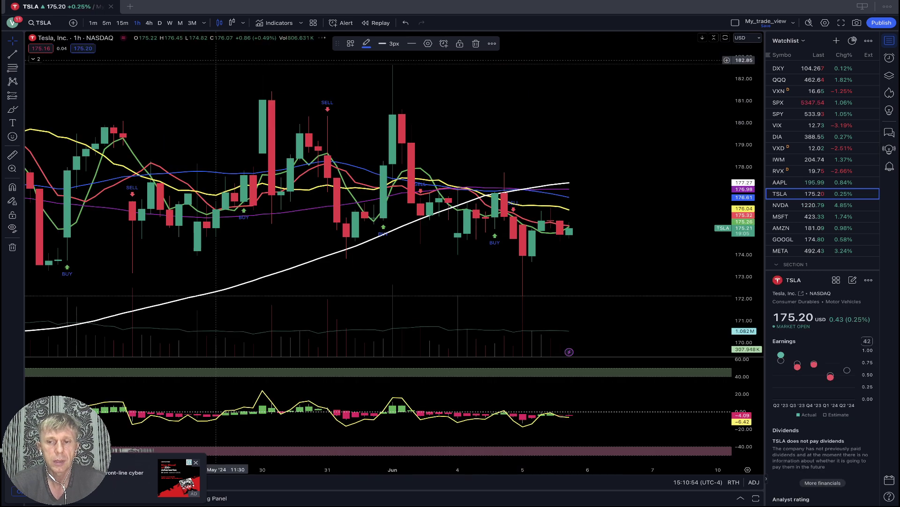
Review Tesla on the daily, 4-hour and 1-hour timeframes, then load NVDA.
{"action": "left_click", "coordinate": [160, 22]}
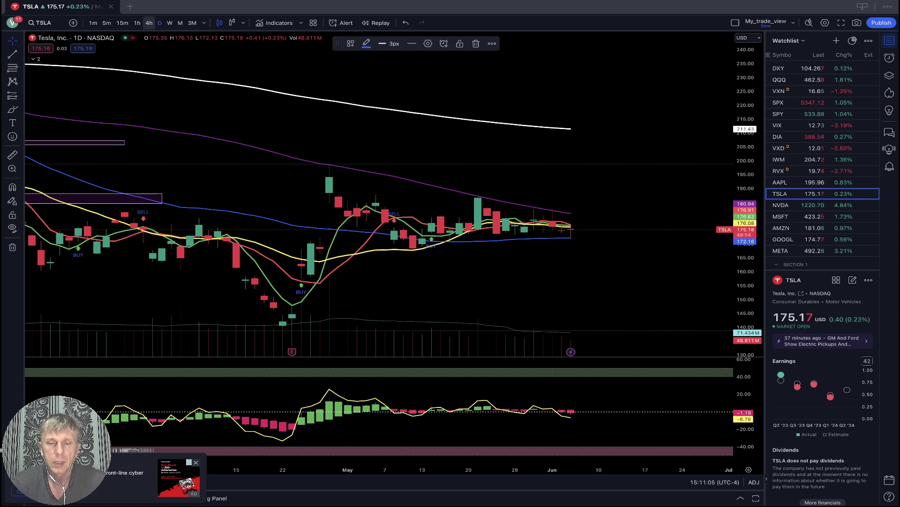
{"action": "left_click", "coordinate": [149, 23]}
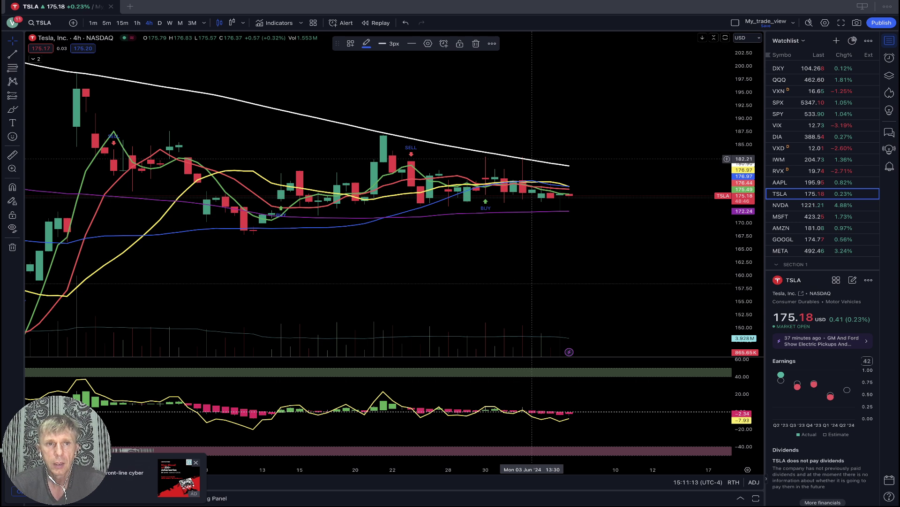
{"action": "left_click", "coordinate": [137, 22]}
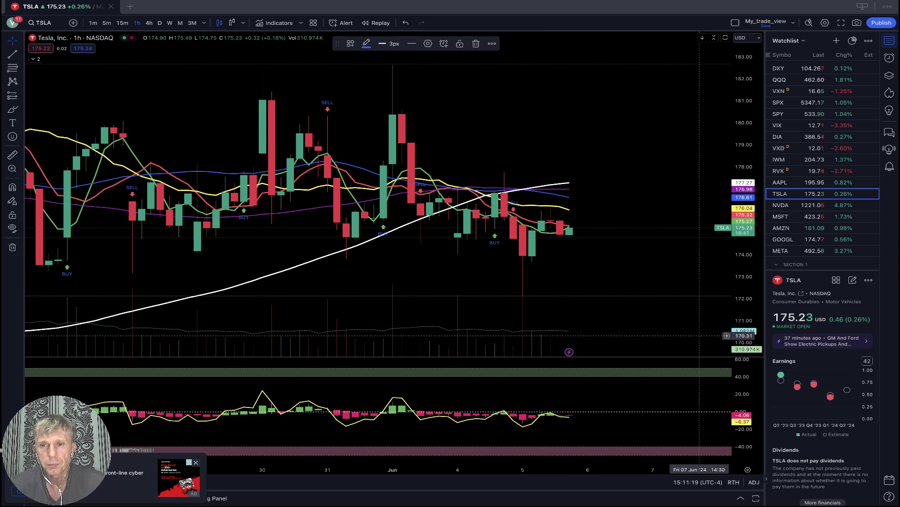
{"action": "left_click", "coordinate": [793, 204]}
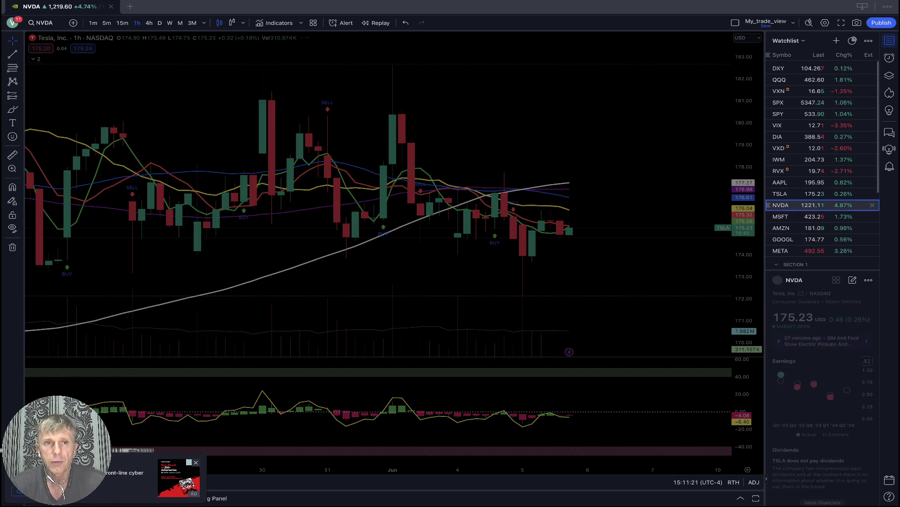
On NVDA's daily chart, draw a rising price trendline from the 24 May high to the latest high.
{"action": "left_click", "coordinate": [159, 22]}
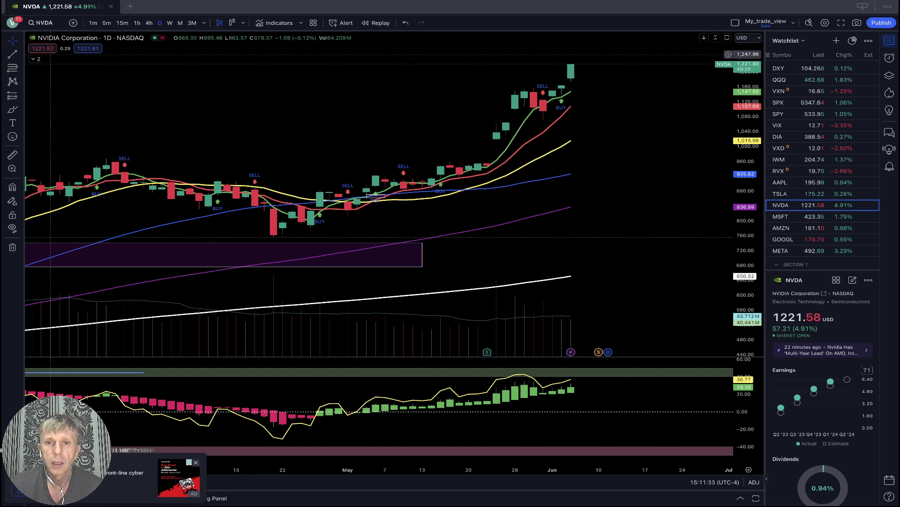
{"action": "key", "text": "alt+t"}
{"action": "left_click", "coordinate": [506, 96]}
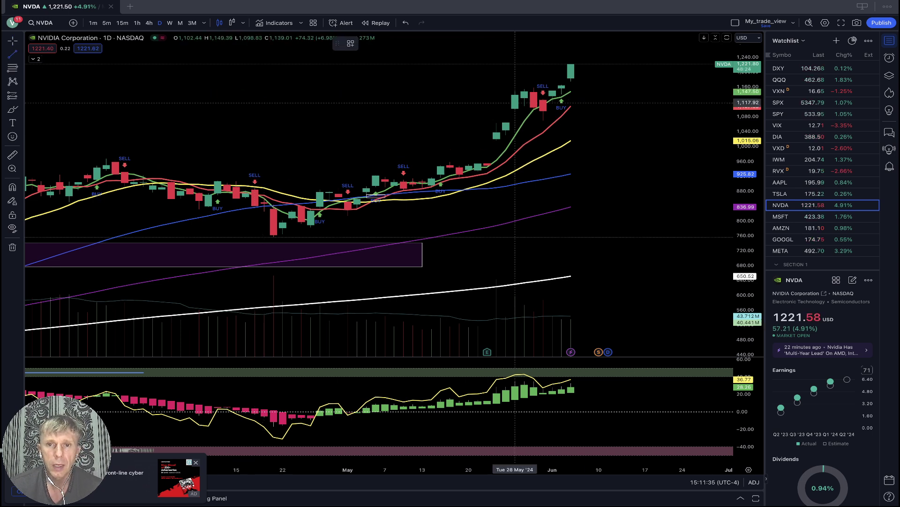
{"action": "left_click", "coordinate": [589, 50]}
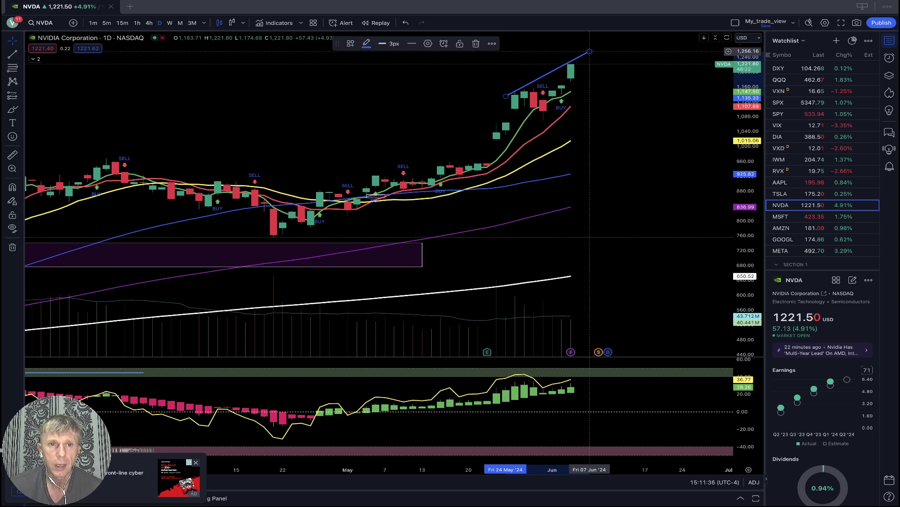
Draw a falling oscillator trendline from the 28 May peak to 7 Jun.
{"action": "key", "text": "alt+t"}
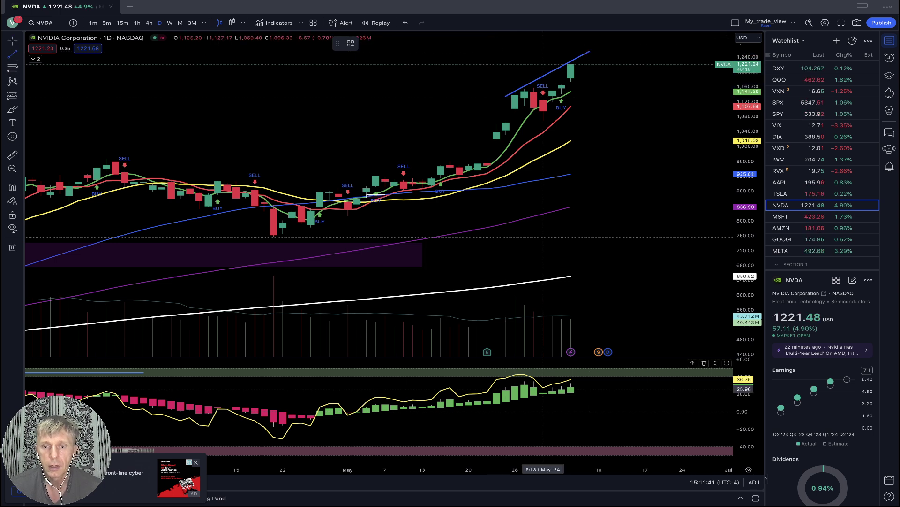
{"action": "left_click", "coordinate": [515, 372]}
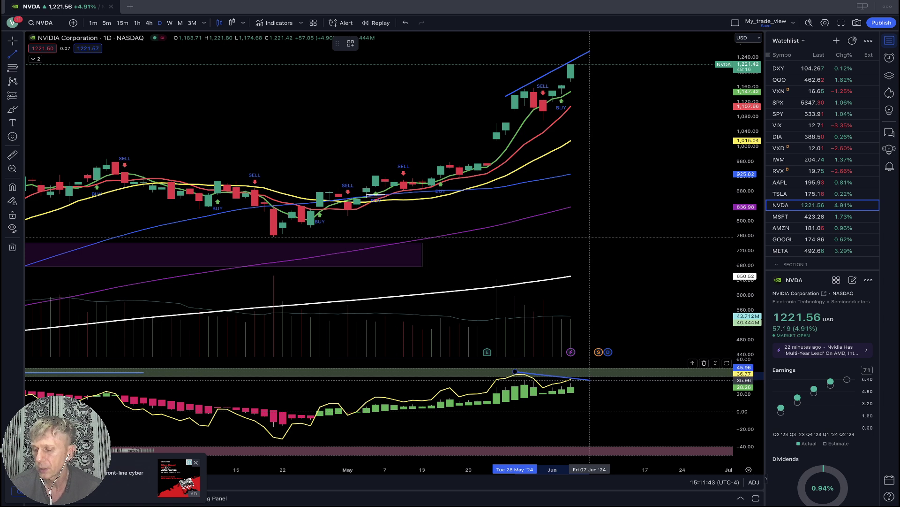
{"action": "left_click", "coordinate": [589, 380]}
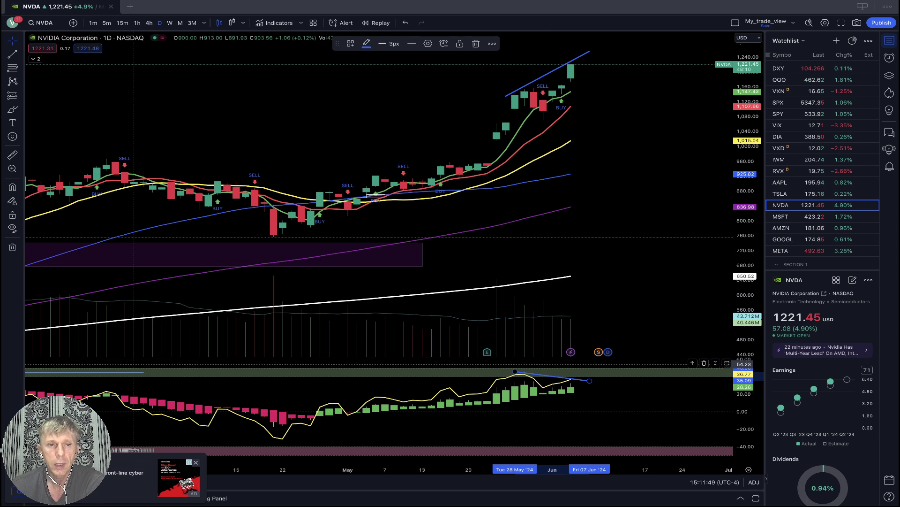
{"action": "key", "text": "Escape"}
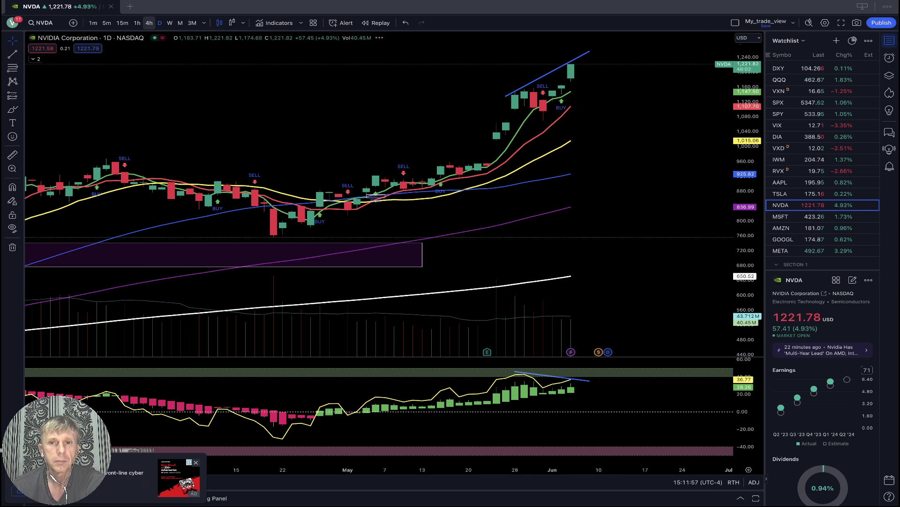
On NVDA's 1-hour chart, raise the oscillator trendline's right end to about 42.92, then load MSFT.
{"action": "left_click", "coordinate": [149, 23]}
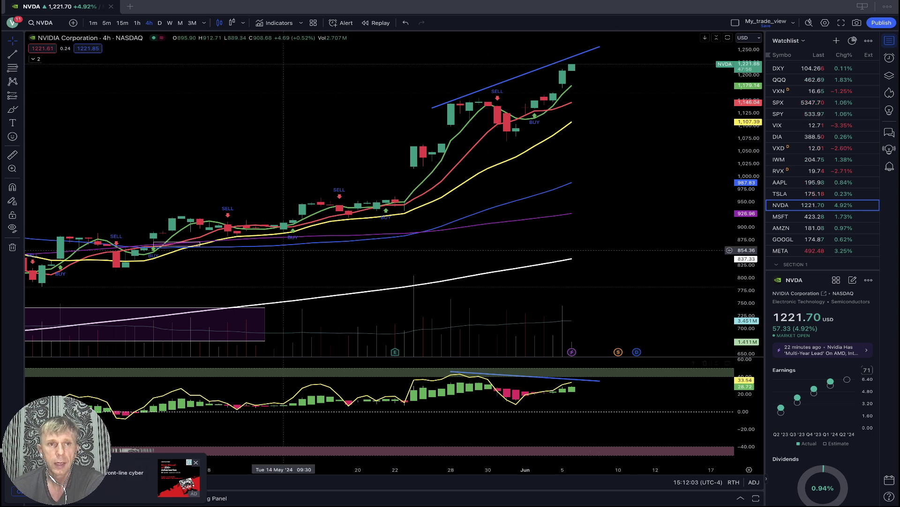
{"action": "left_click", "coordinate": [137, 22]}
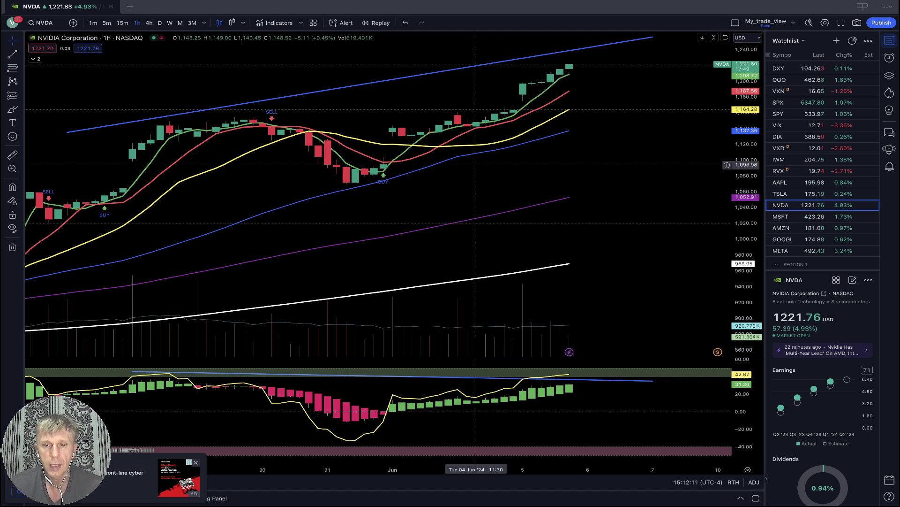
{"action": "left_click", "coordinate": [653, 381]}
{"action": "left_click_drag", "start_coordinate": [653, 380], "coordinate": [653, 373]}
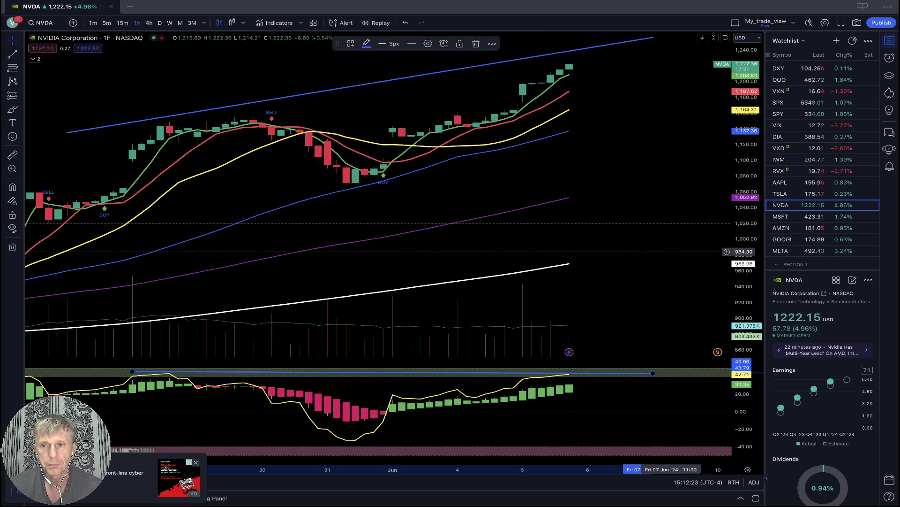
{"action": "left_click", "coordinate": [797, 217]}
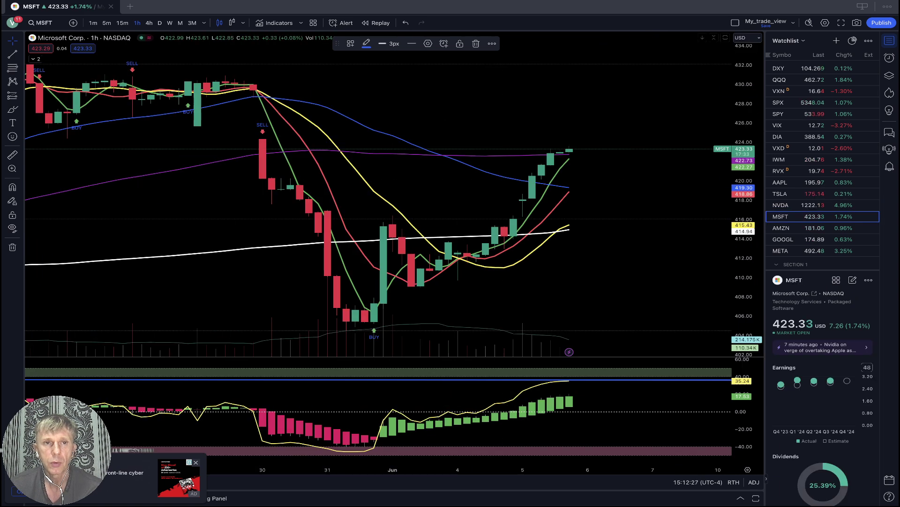
Review Microsoft on the daily, 4-hour and 1-hour timeframes, then load AMZN.
{"action": "left_click", "coordinate": [159, 22]}
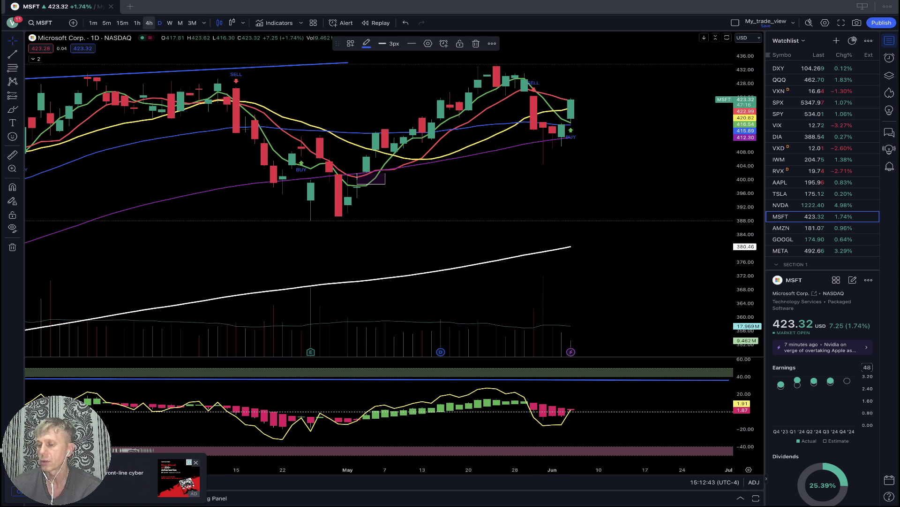
{"action": "left_click", "coordinate": [149, 22]}
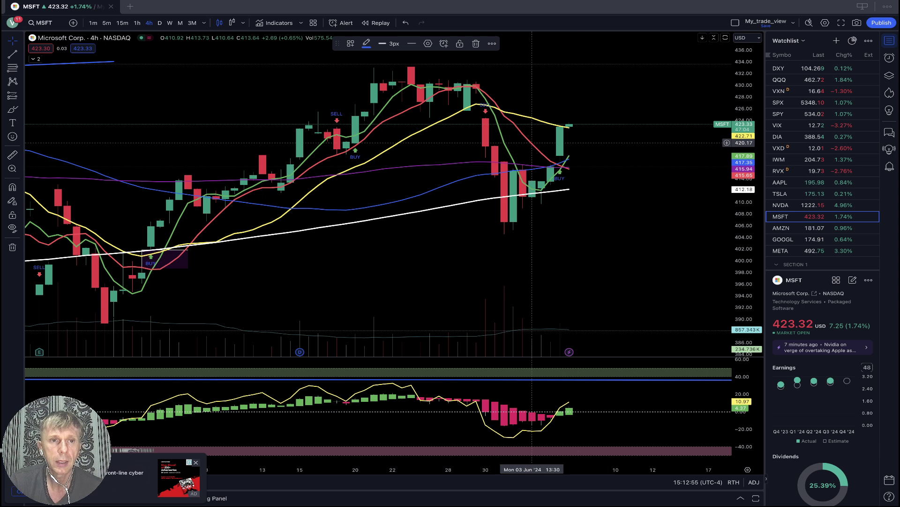
{"action": "left_click", "coordinate": [136, 23]}
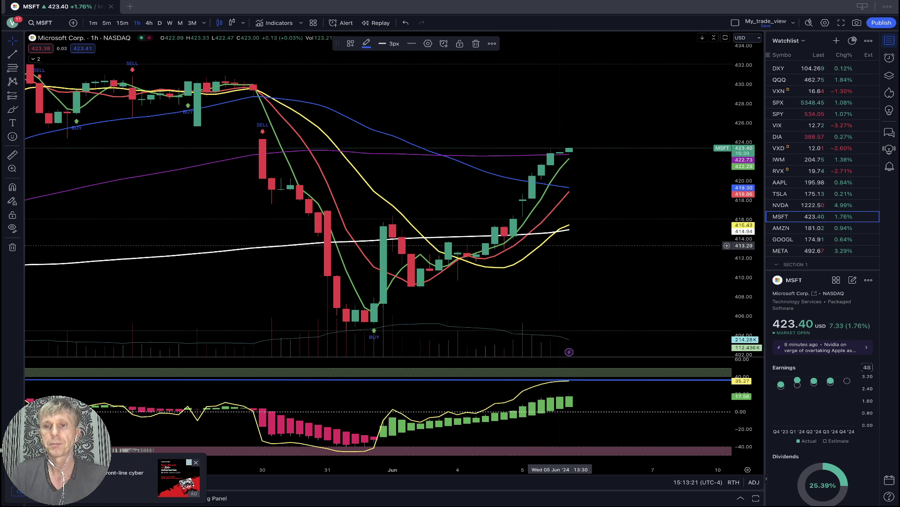
{"action": "left_click", "coordinate": [798, 228]}
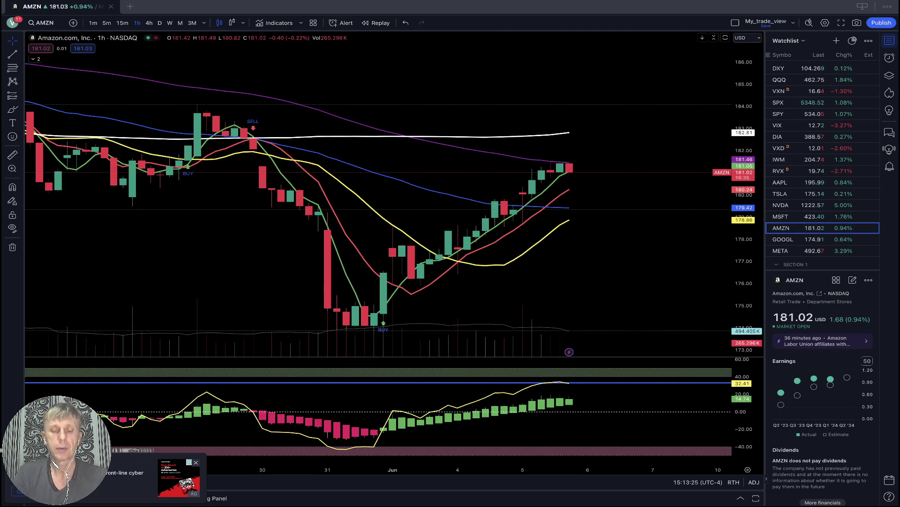
Review Amazon on the daily, 4-hour and 1-hour timeframes, then load GOOGL.
{"action": "left_click", "coordinate": [160, 22]}
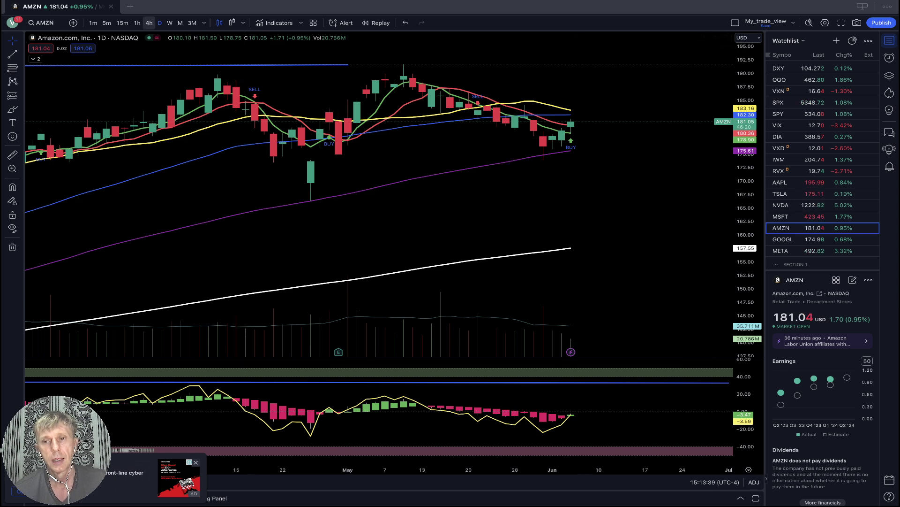
{"action": "left_click", "coordinate": [148, 22]}
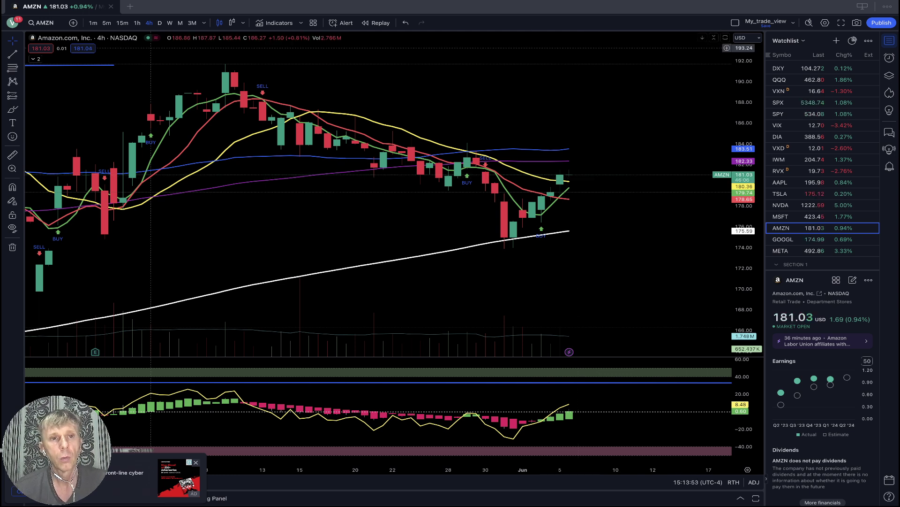
{"action": "left_click", "coordinate": [137, 22]}
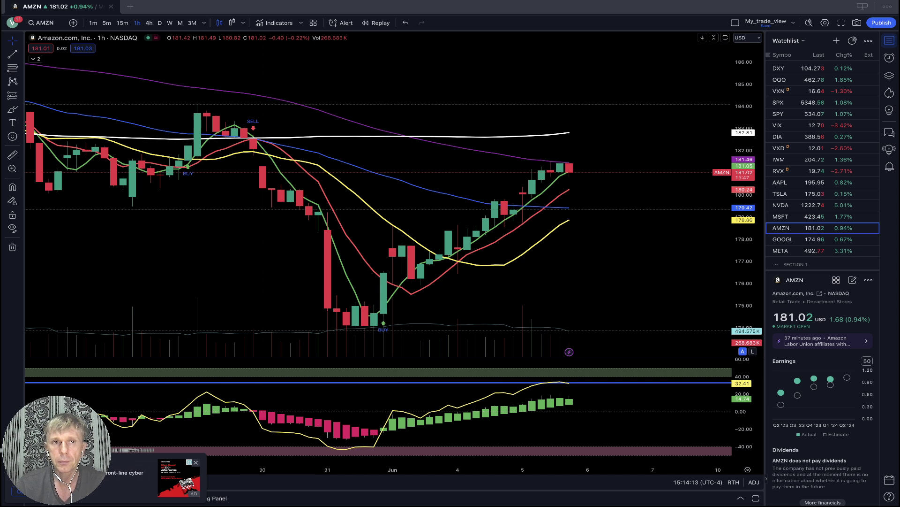
{"action": "left_click", "coordinate": [792, 239]}
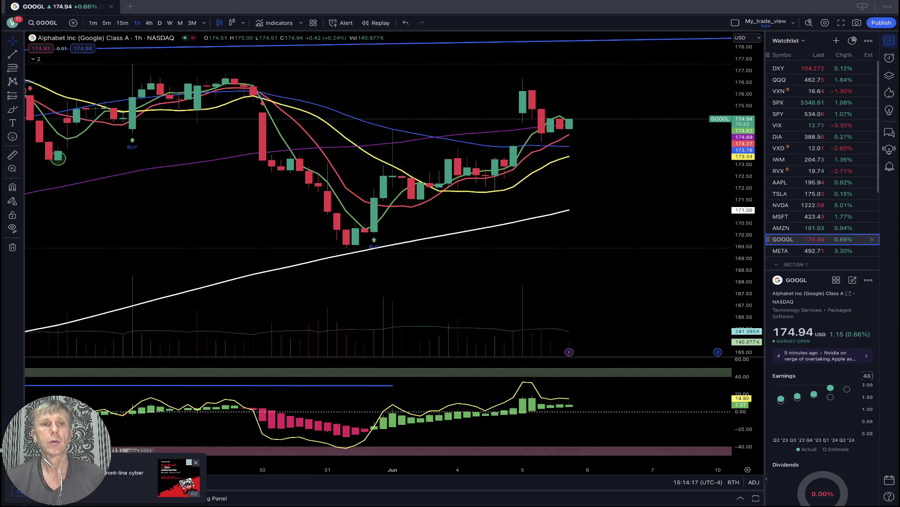
Review Alphabet on daily (showing the latest candles), 4-hour and 1-hour, then load META.
{"action": "left_click", "coordinate": [160, 22]}
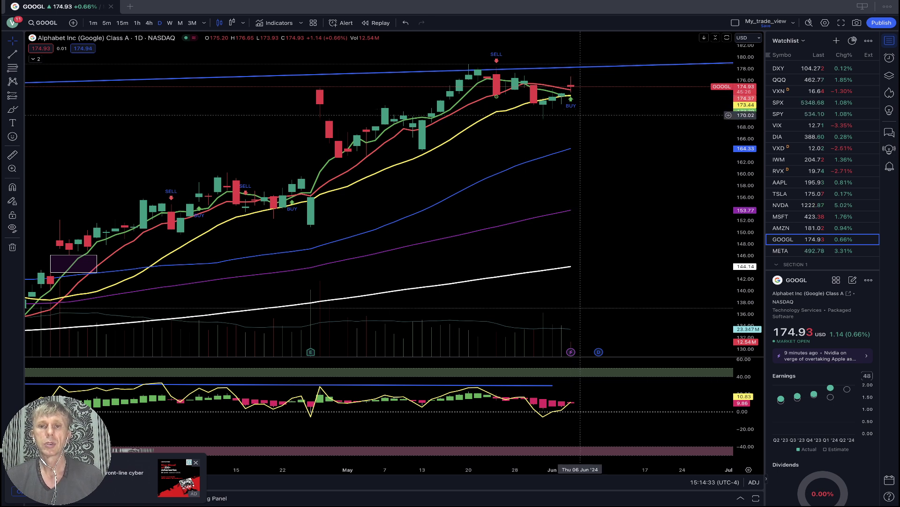
{"action": "left_click_drag", "start_coordinate": [626, 131], "coordinate": [655, 152]}
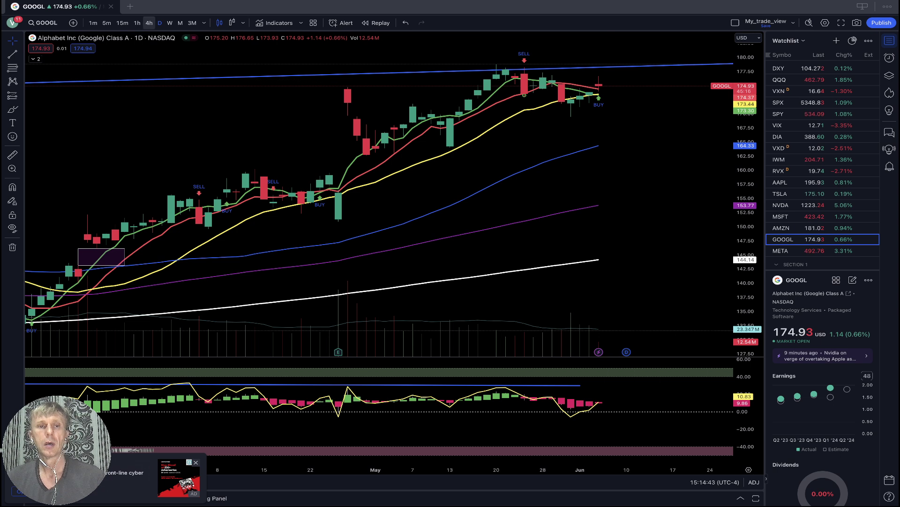
{"action": "left_click", "coordinate": [148, 23]}
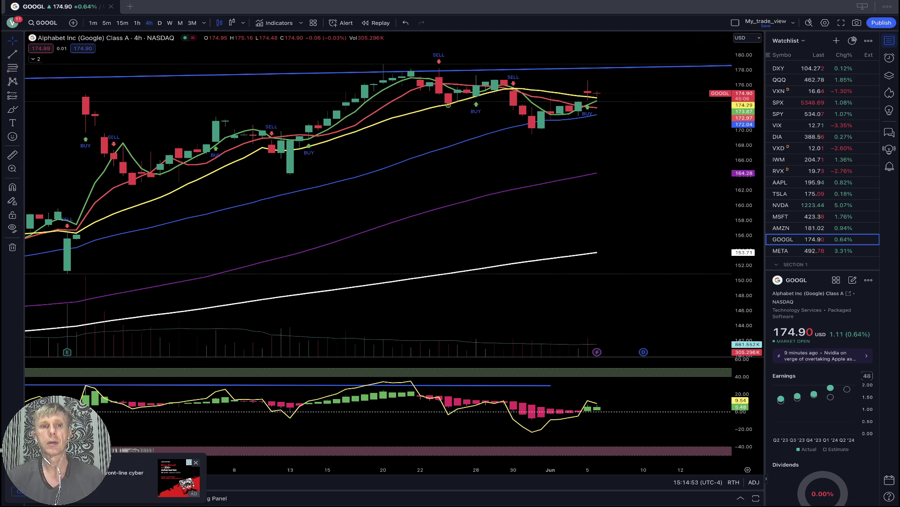
{"action": "left_click", "coordinate": [137, 22]}
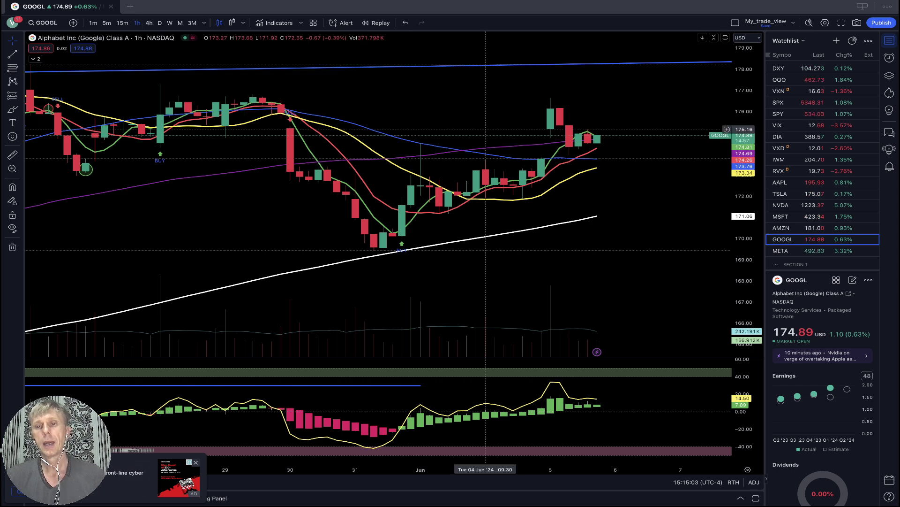
{"action": "left_click", "coordinate": [792, 250]}
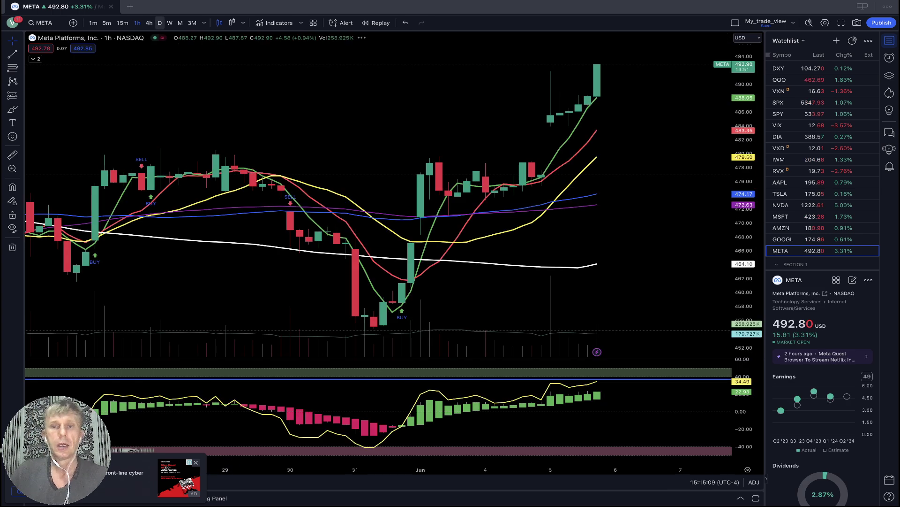
Review META on the daily, 4-hour and 1-hour timeframes, then load the DXY index.
{"action": "left_click", "coordinate": [159, 22]}
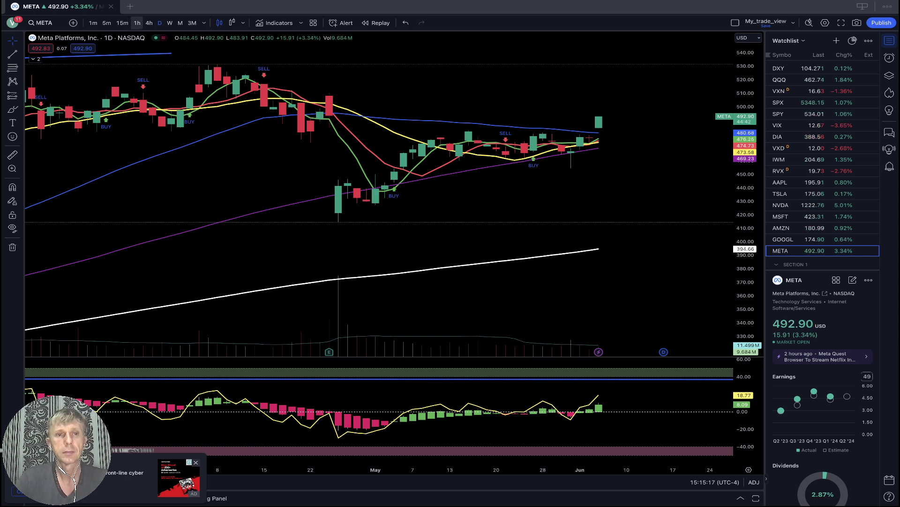
{"action": "left_click", "coordinate": [148, 22]}
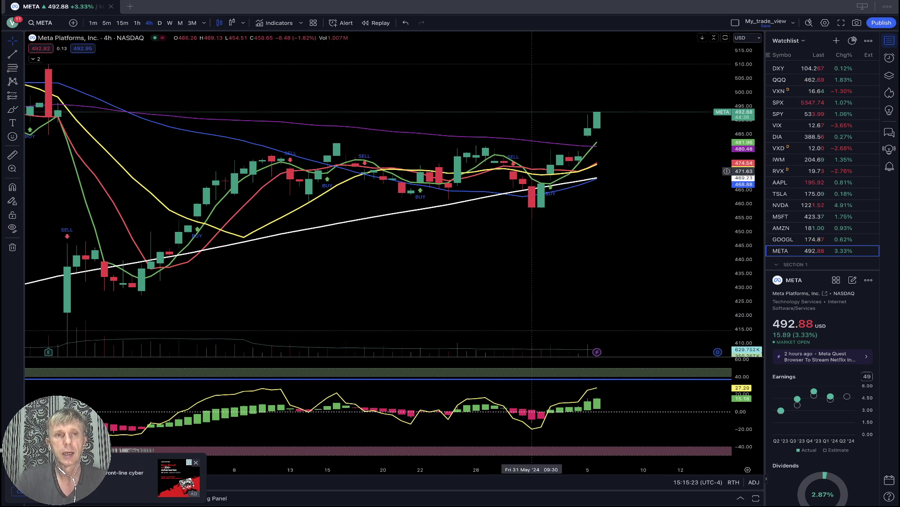
{"action": "left_click", "coordinate": [137, 22]}
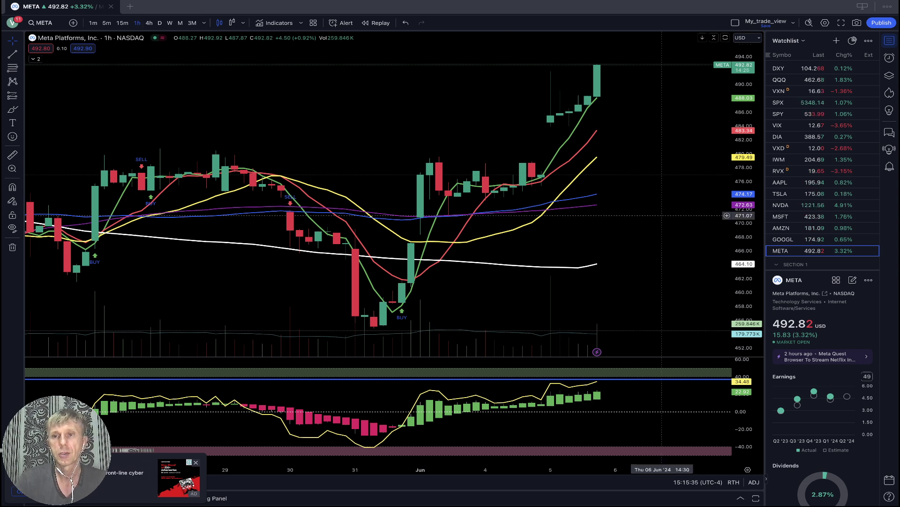
{"action": "left_click", "coordinate": [778, 68]}
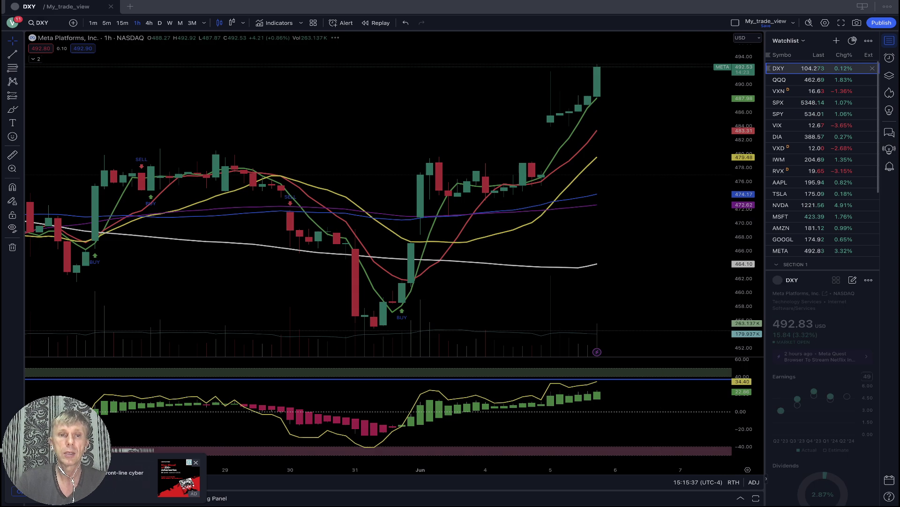
View the dollar index on the daily timeframe, then switch the chart to QQQ.
{"action": "left_click", "coordinate": [160, 22]}
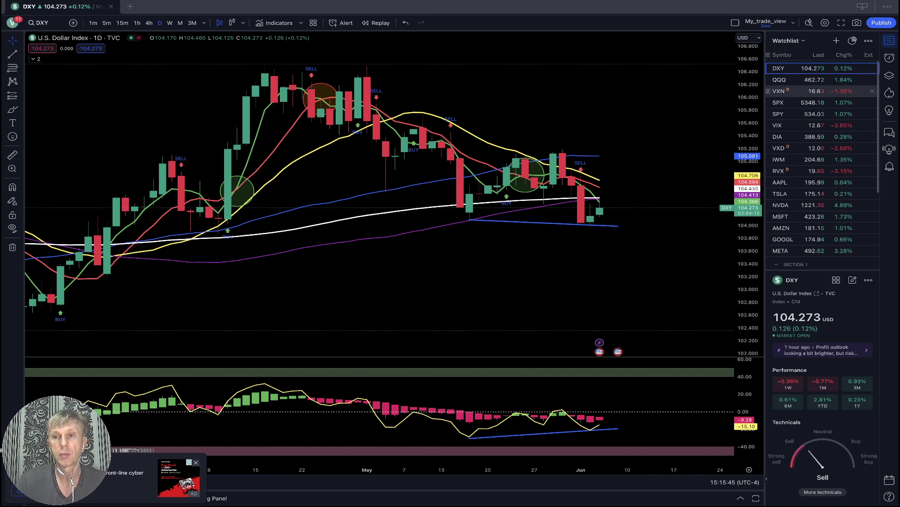
{"action": "left_click", "coordinate": [806, 80]}
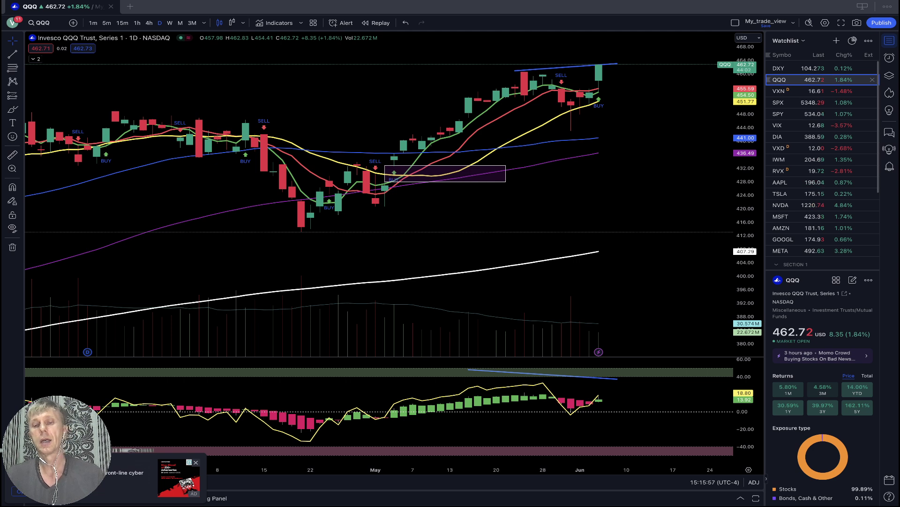
Stretch QQQ's oscillator trendline from the 15 May peak down to about 15 at 10 Jun.
{"action": "left_click", "coordinate": [617, 378]}
{"action": "left_click_drag", "start_coordinate": [618, 378], "coordinate": [626, 399]}
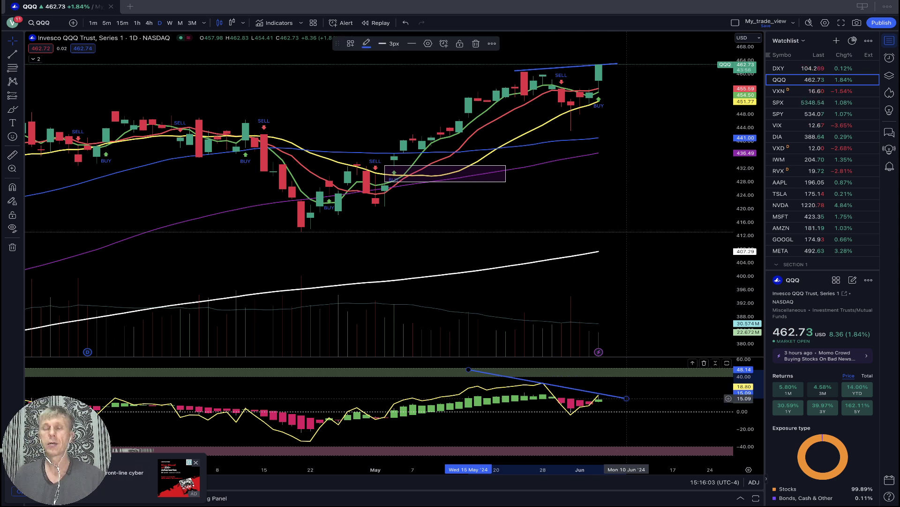